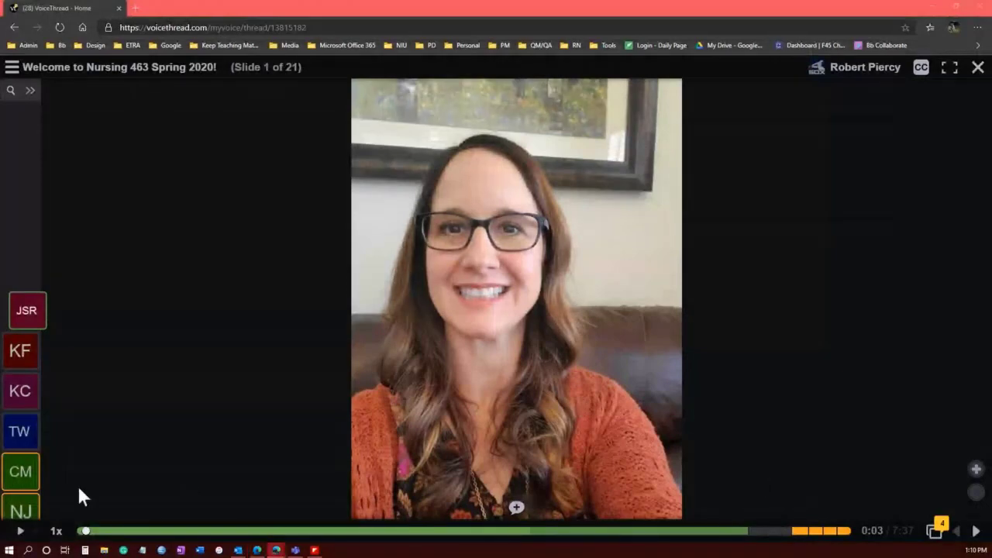
Step: Play a few seconds of the welcome slide's comment, then advance to slide 2
{"action": "left_click", "coordinate": [18, 530]}
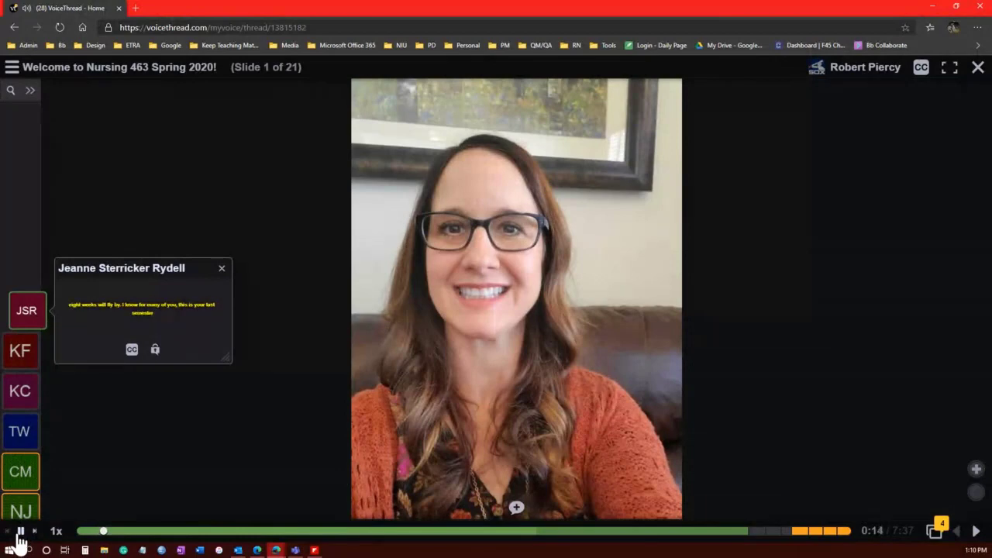
{"action": "left_click", "coordinate": [21, 531]}
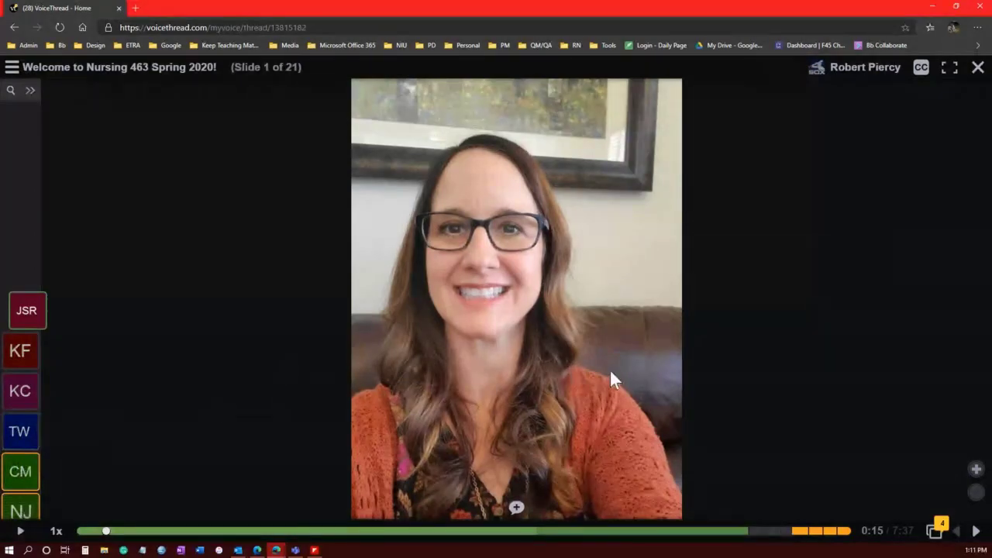
{"action": "left_click", "coordinate": [976, 533]}
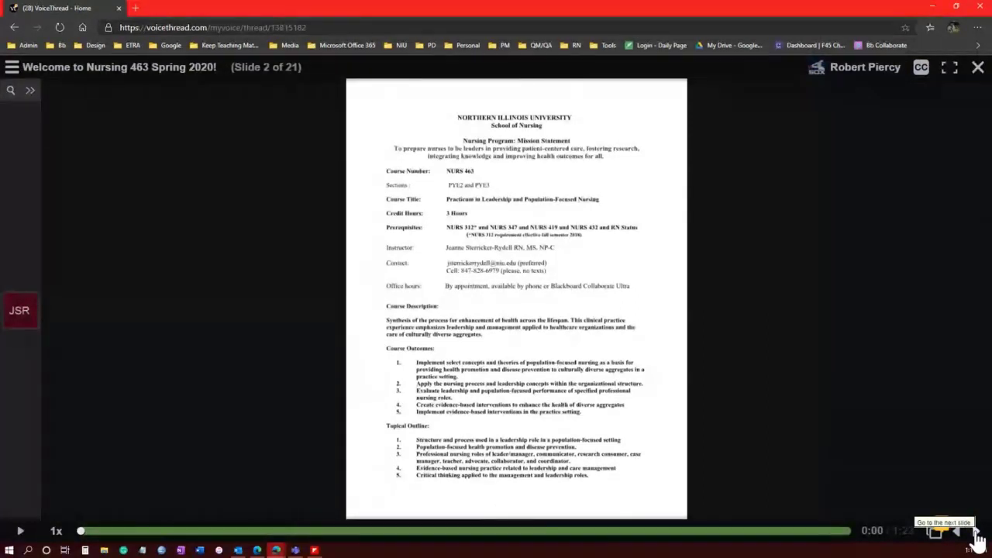
Step: Advance through the presentation to slide 8 of 21
{"action": "left_click", "coordinate": [976, 534]}
{"action": "left_click", "coordinate": [976, 535]}
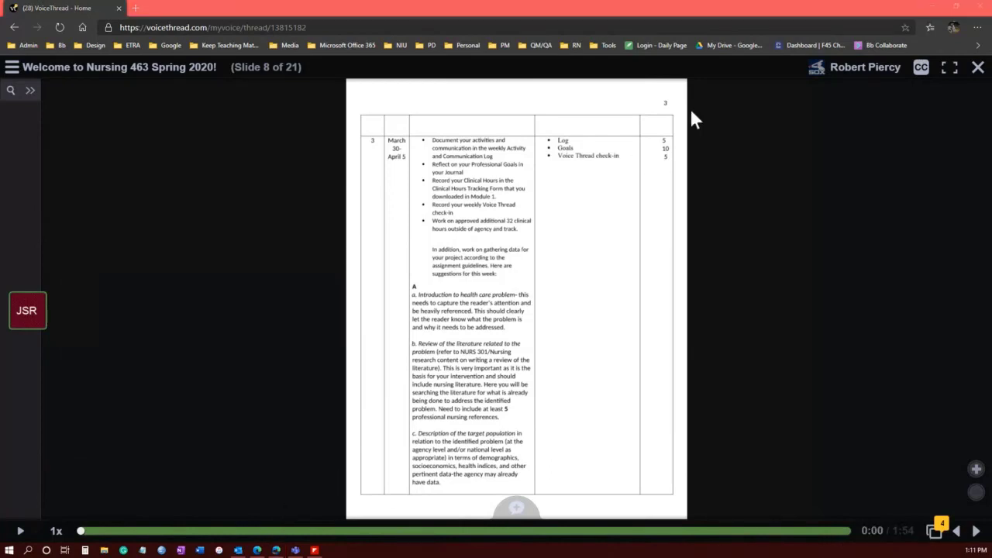
Step: Close the VoiceThread player and return to the GEOG 102 Content page
{"action": "left_click", "coordinate": [977, 70]}
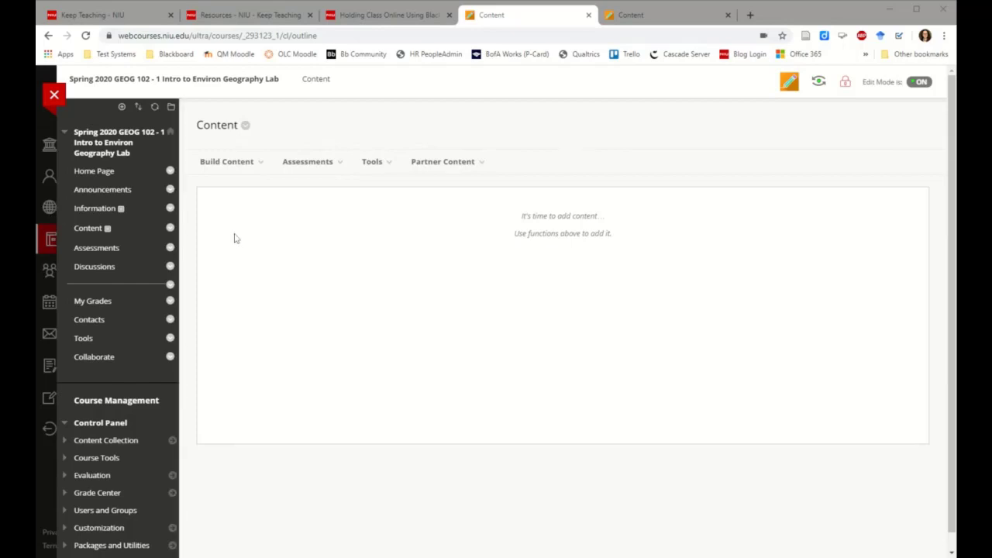
Step: Choose VoiceThread under Build Content to open the Create VoiceThread form
{"action": "left_click", "coordinate": [233, 170]}
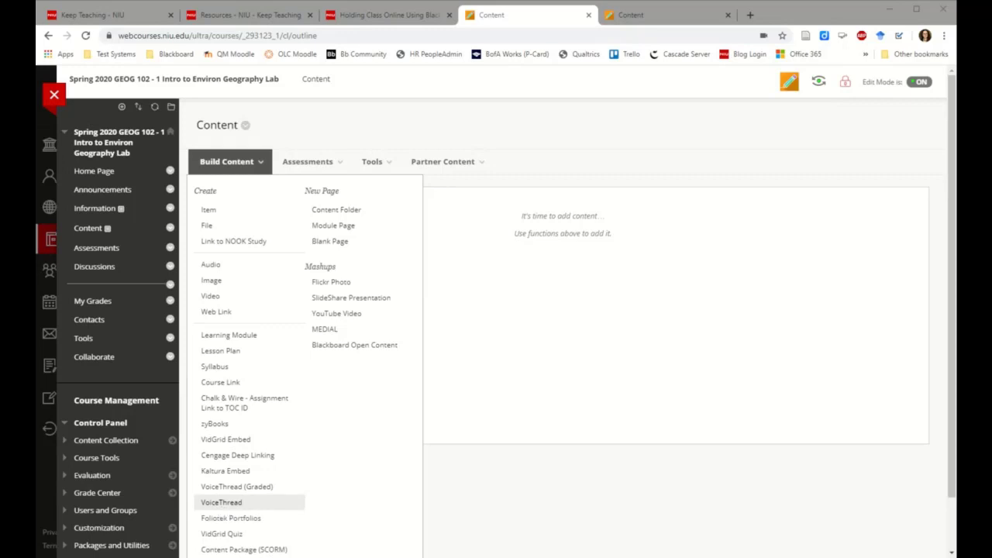
{"action": "left_click", "coordinate": [234, 503]}
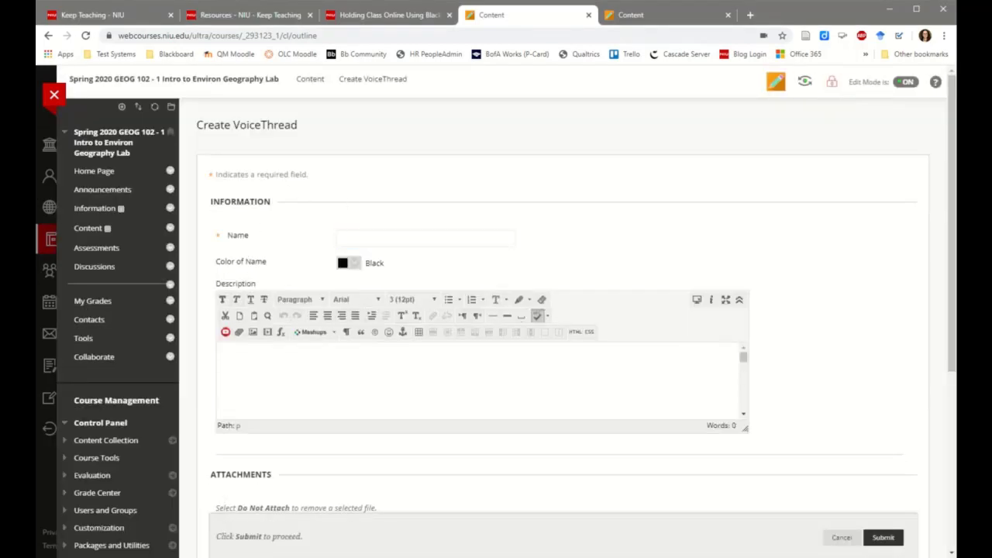
Step: Create the VoiceThread item 'Introduction to Evaluation' described as 'Click the title above to view the presentation.'
{"action": "type", "text": "Introduction to Evaluation"}
{"action": "left_click", "coordinate": [220, 351]}
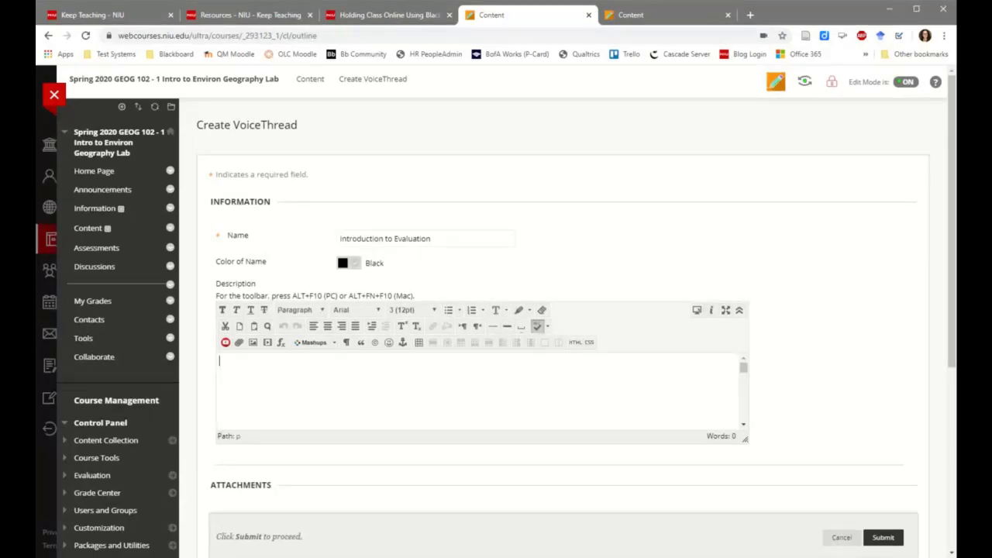
{"action": "type", "text": "Click the title"}
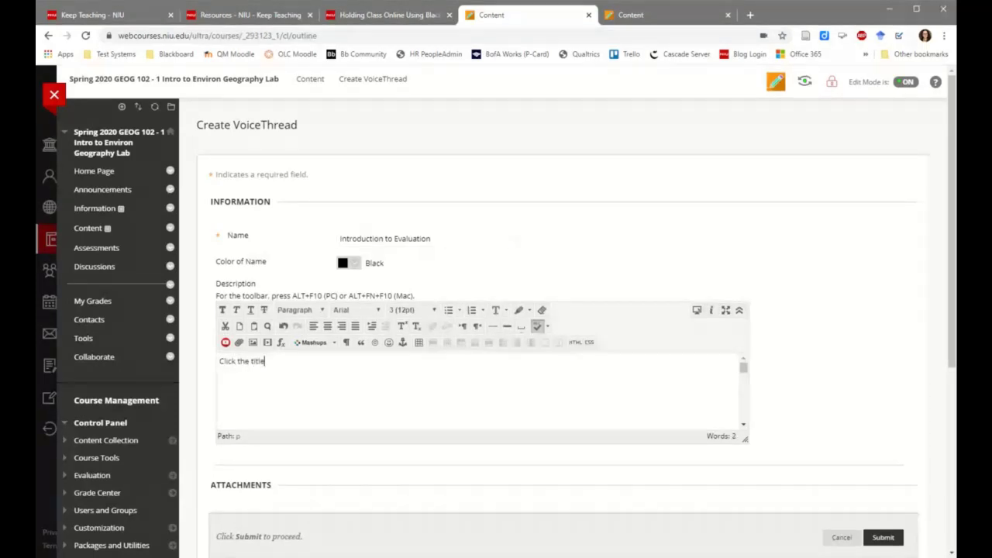
{"action": "type", "text": " above to v"}
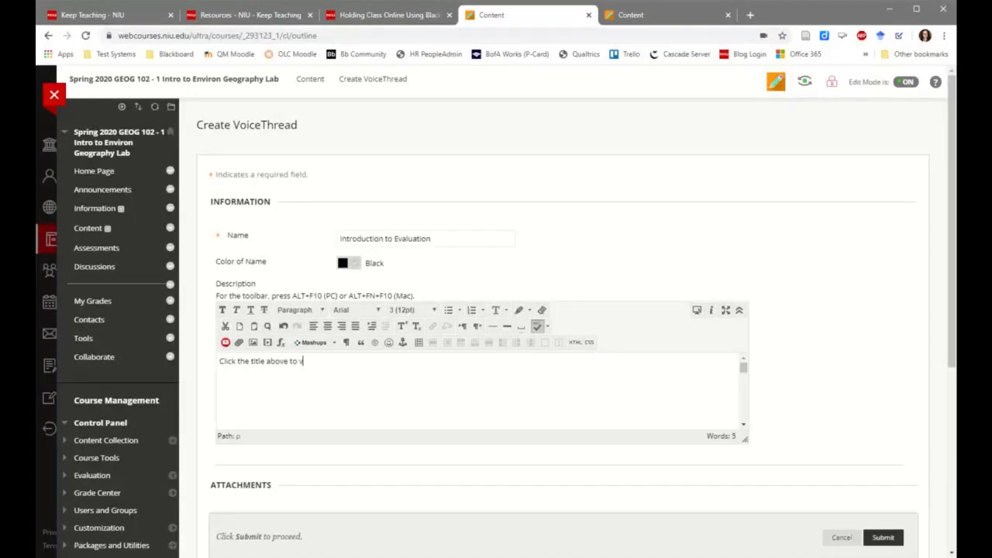
{"action": "type", "text": "iew the presentation."}
{"action": "left_click", "coordinate": [882, 537]}
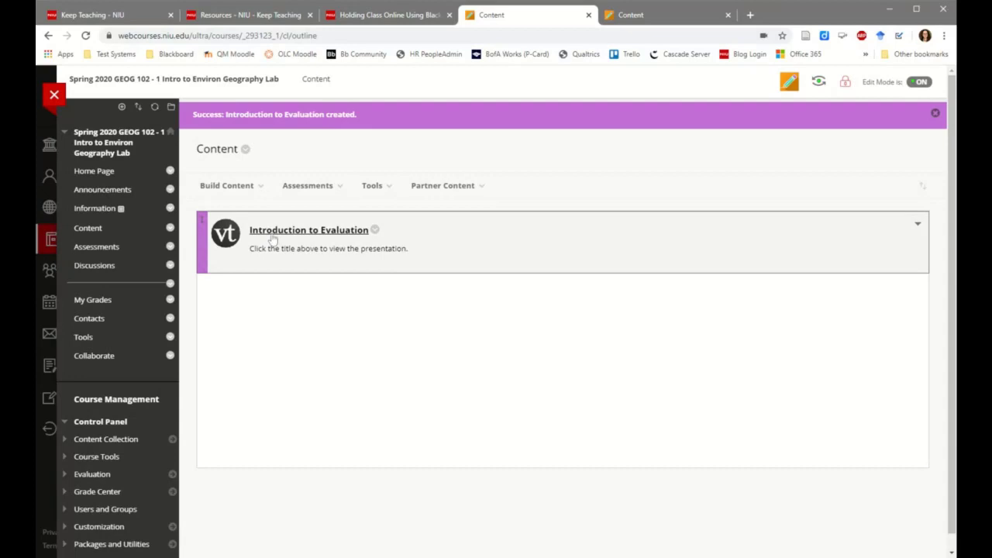
Step: Launch the 'Introduction to Evaluation' item to reach the VoiceThread Setup page
{"action": "left_click", "coordinate": [273, 236]}
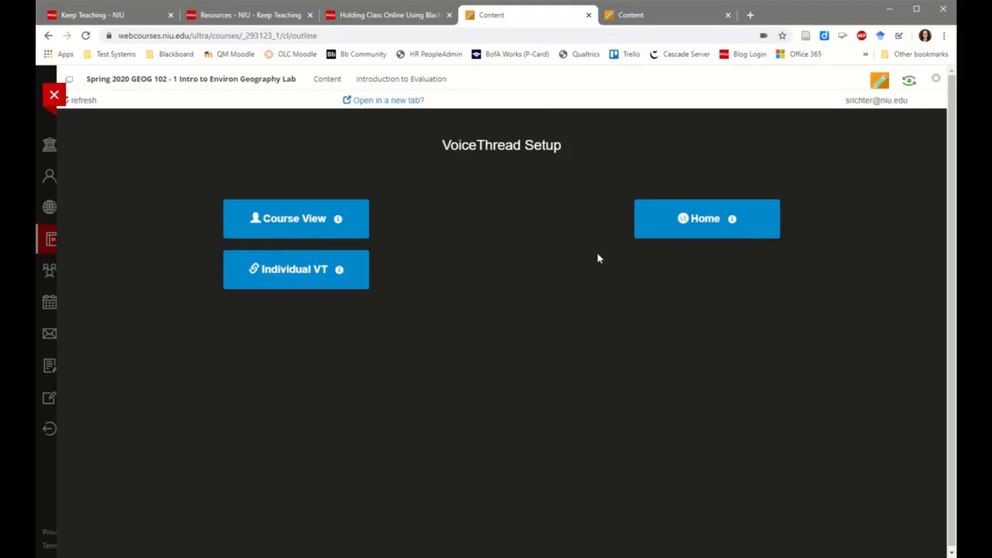
Step: Choose the Individual VT option and start a brand-new VoiceThread
{"action": "left_click", "coordinate": [272, 280]}
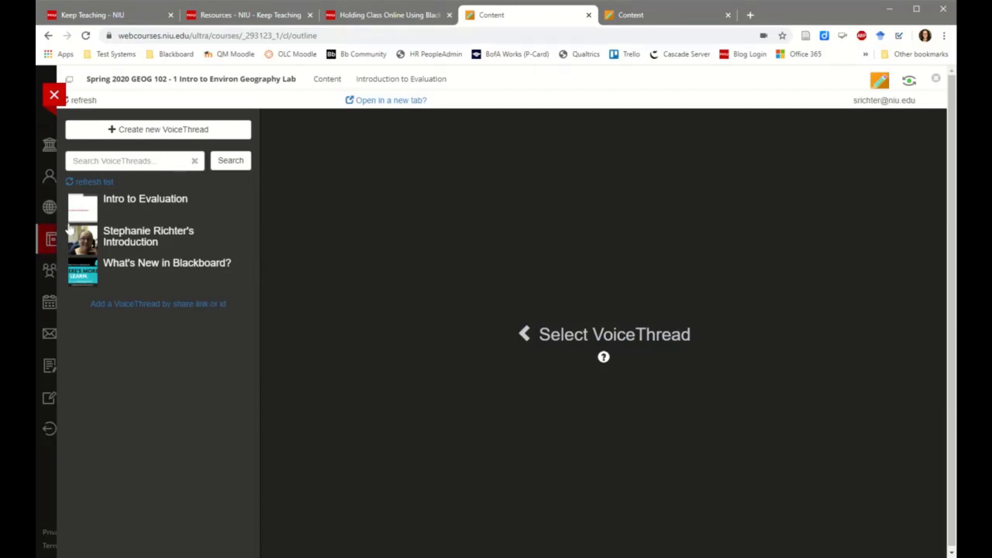
{"action": "left_click", "coordinate": [99, 250]}
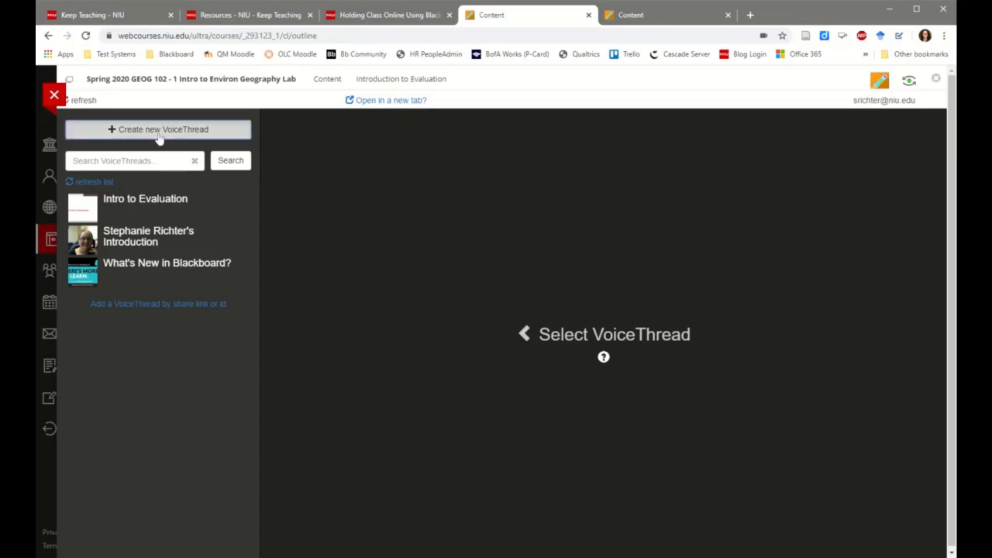
{"action": "left_click", "coordinate": [186, 133]}
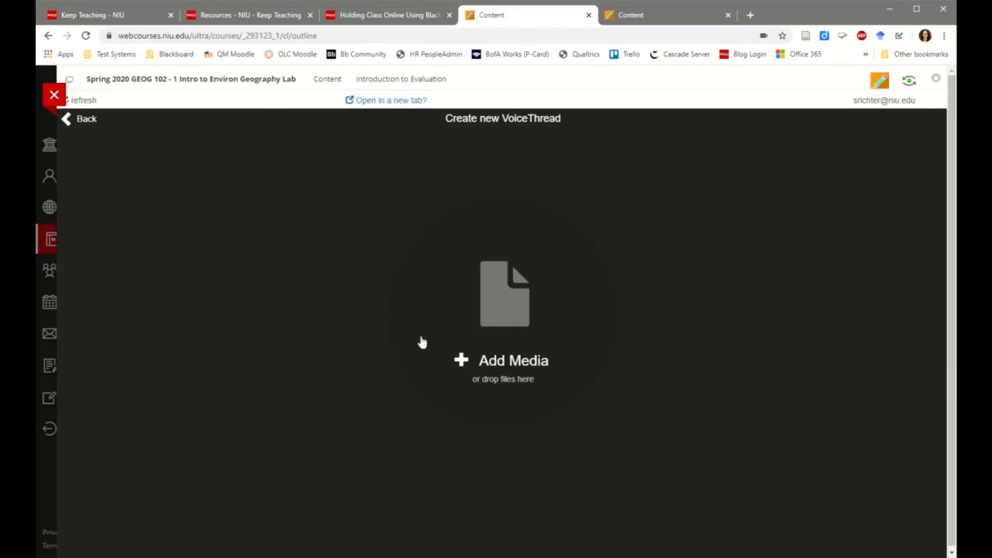
Step: Bring up the Add Media sources and choose uploading from the computer
{"action": "left_click", "coordinate": [486, 364]}
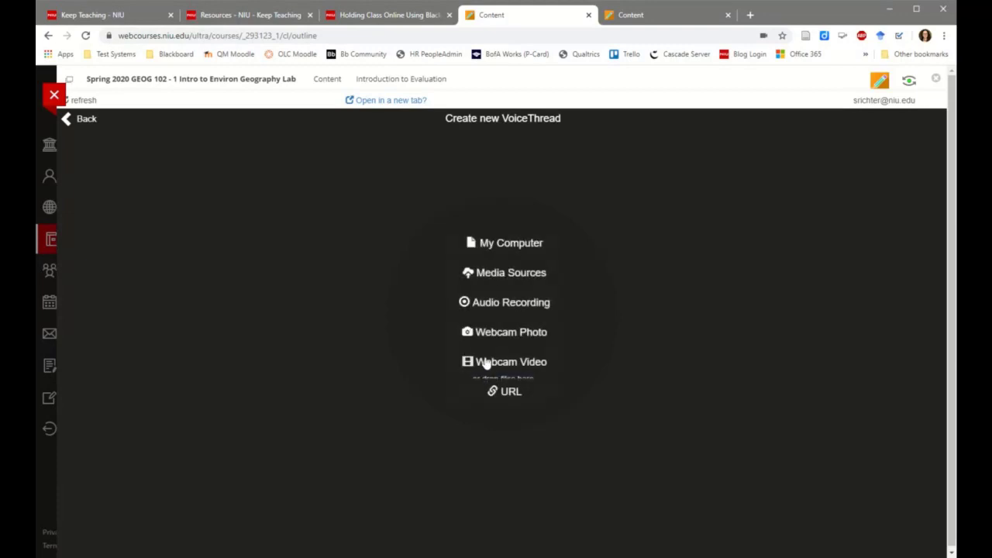
{"action": "left_click", "coordinate": [502, 254]}
Step: Select Definitions of Evaluation.pptx from the ETR 531 folder for upload
{"action": "left_click", "coordinate": [499, 246]}
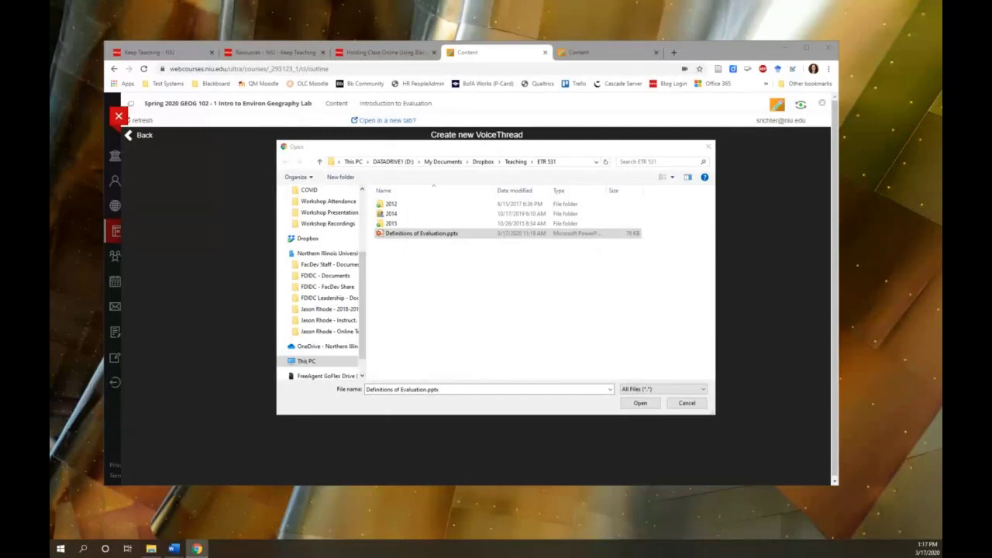
{"action": "left_click", "coordinate": [402, 237]}
Step: Upload Definitions of Evaluation.pptx and title the thread 'Introduction to Evaluation'
{"action": "left_click", "coordinate": [638, 403]}
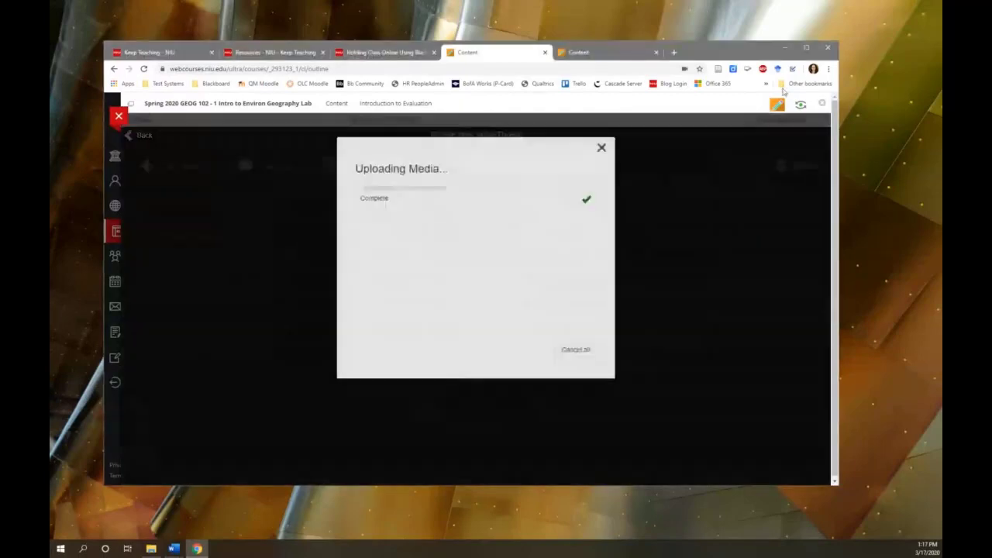
{"action": "left_click", "coordinate": [806, 48]}
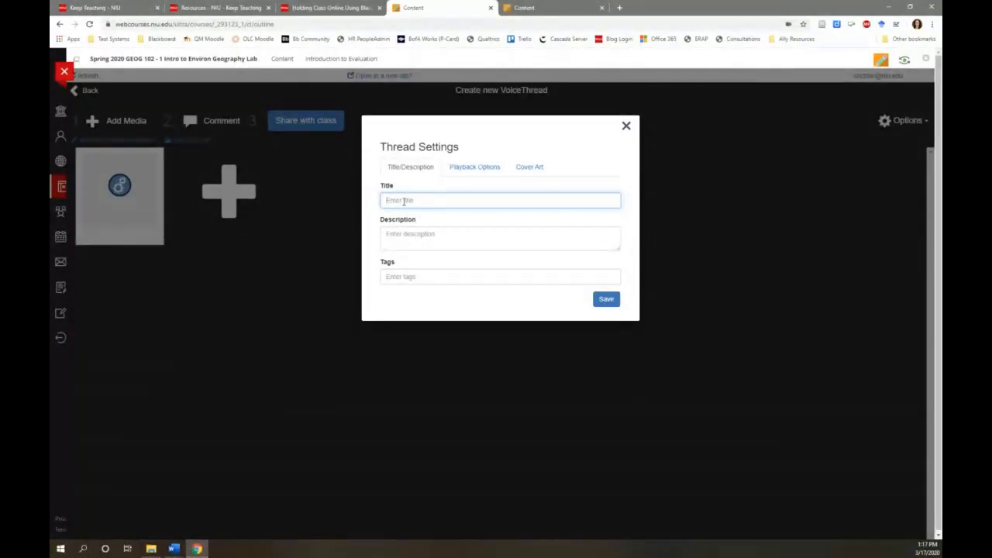
{"action": "type", "text": "Introduction "}
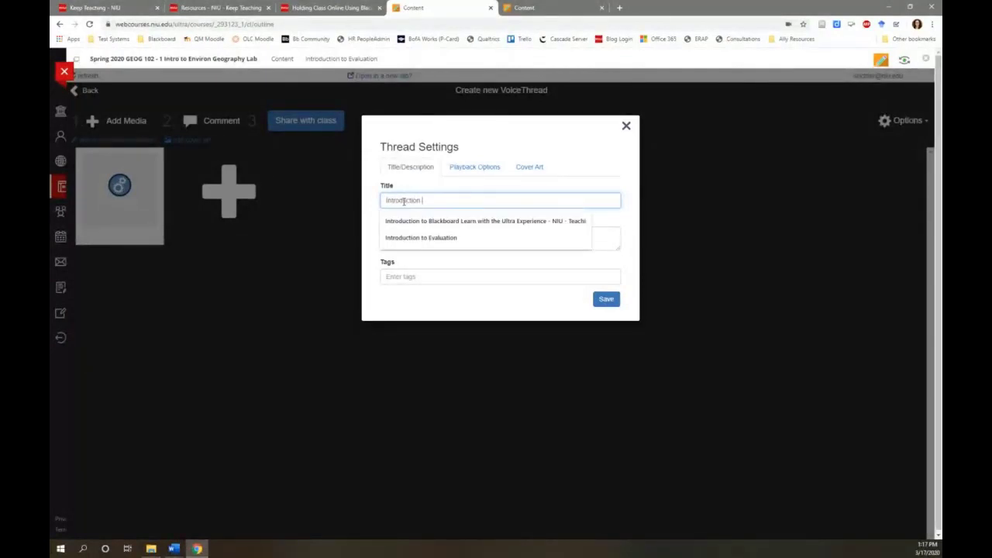
{"action": "type", "text": "to Evaluation"}
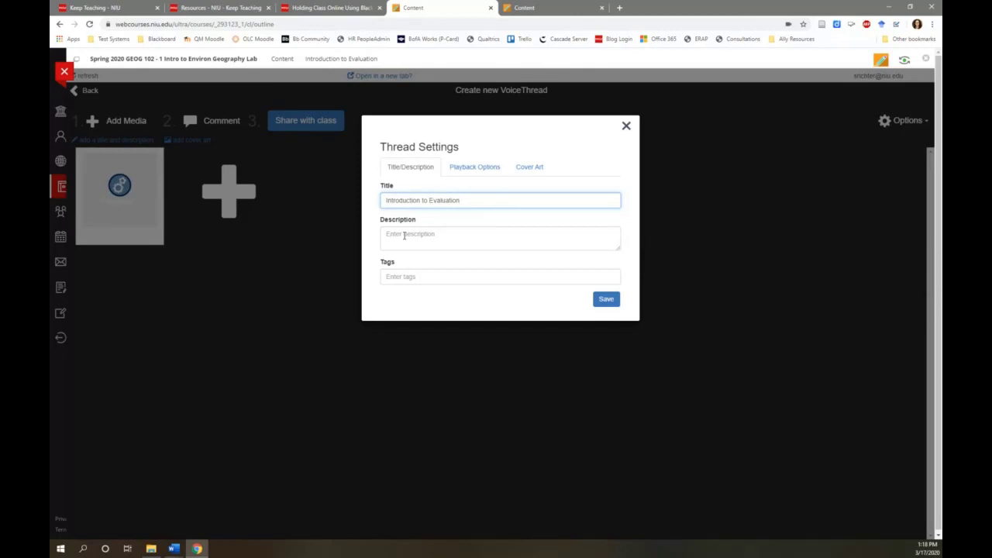
{"action": "left_click", "coordinate": [475, 168]}
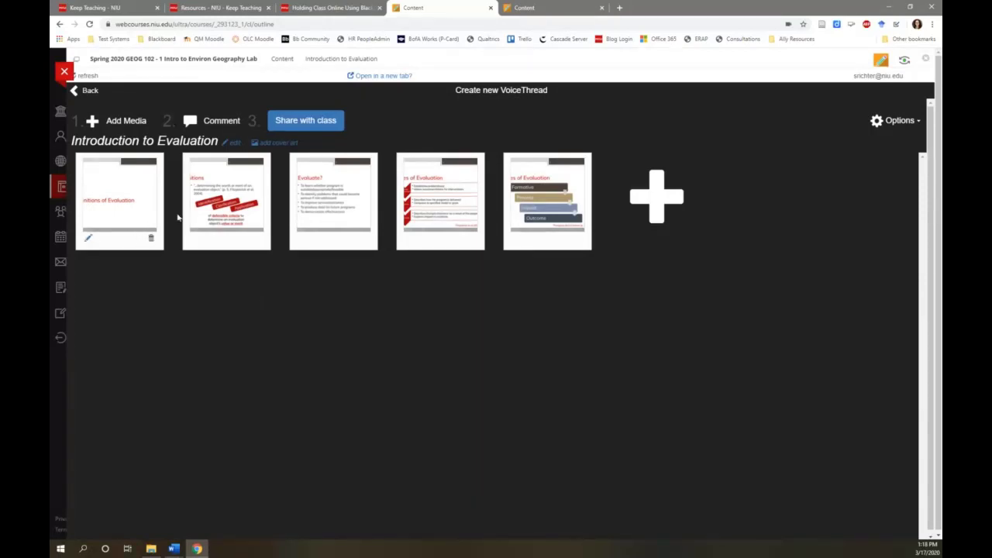
Step: Save the thread settings and let the five Introduction to Evaluation slides finish uploading
{"action": "mouse_move", "coordinate": [368, 218]}
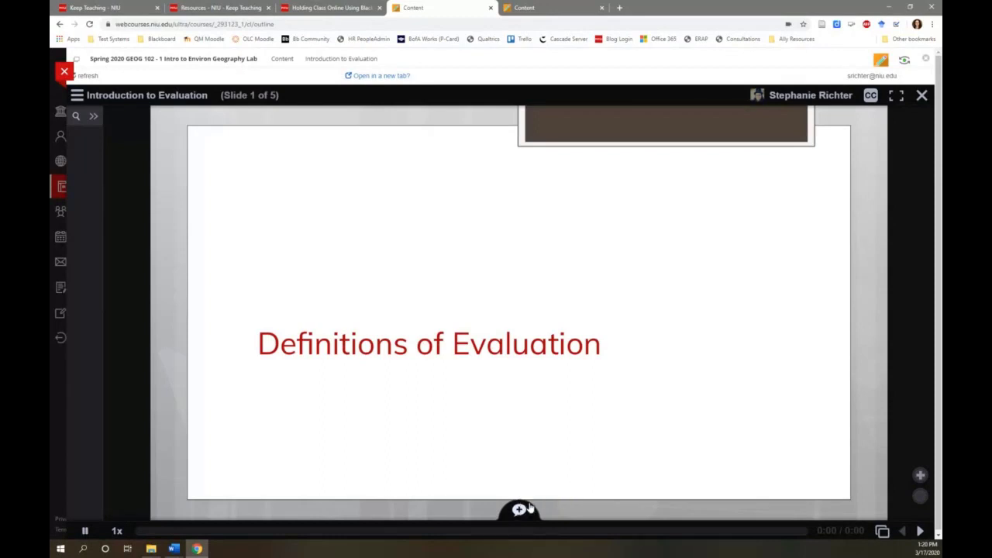
Step: Open slide 1's comment options to view the phone, microphone, webcam, text and upload choices
{"action": "left_click", "coordinate": [518, 509]}
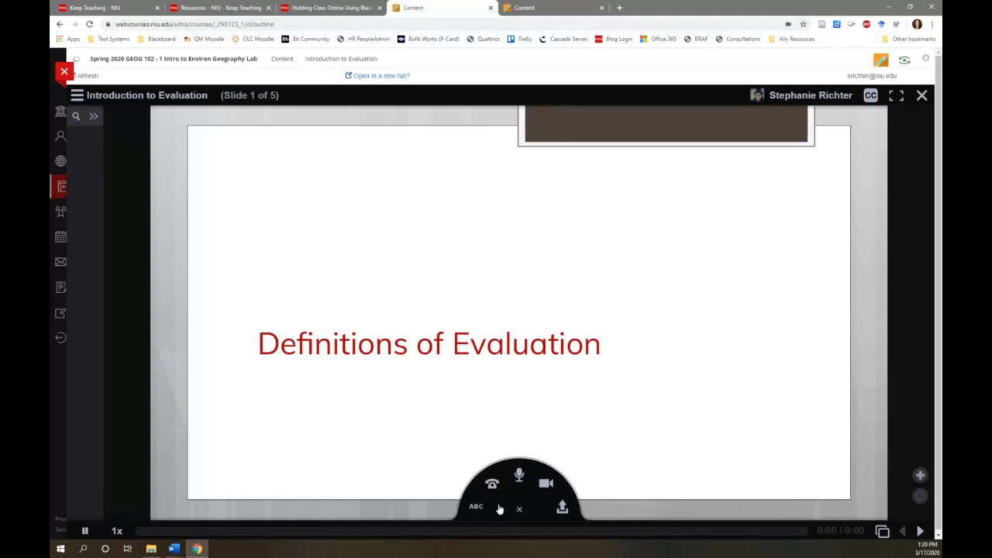
{"action": "left_click", "coordinate": [499, 508]}
{"action": "left_click", "coordinate": [516, 512]}
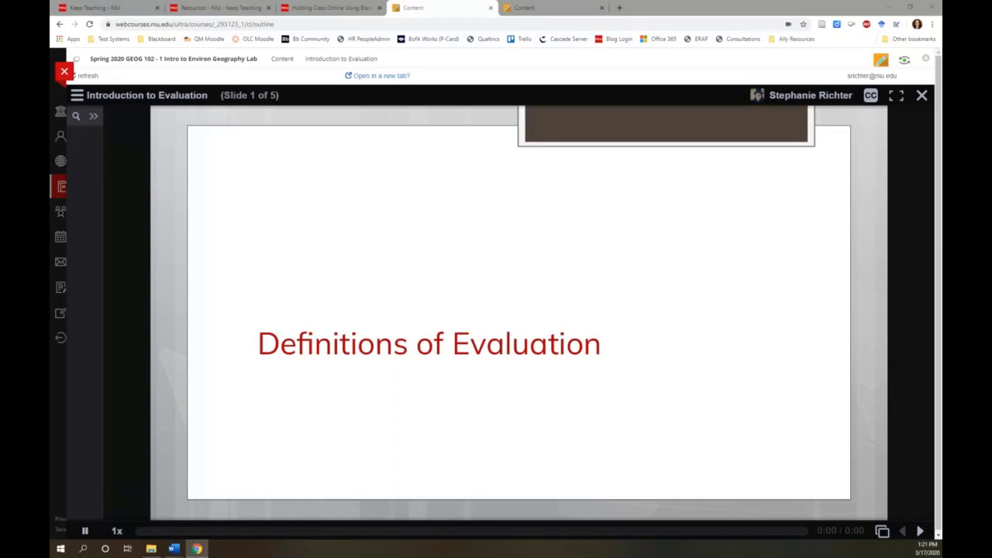
{"action": "mouse_move", "coordinate": [117, 454]}
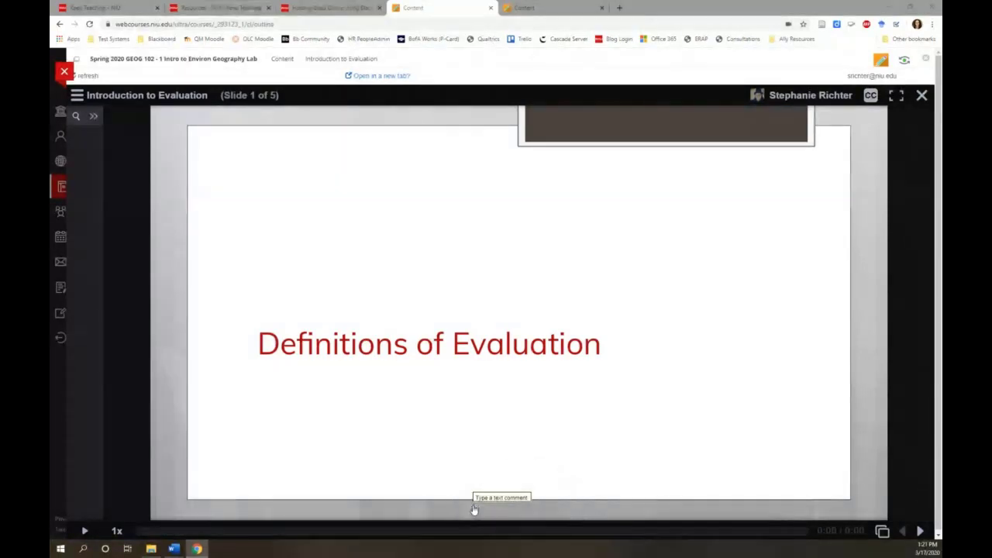
{"action": "mouse_move", "coordinate": [474, 508]}
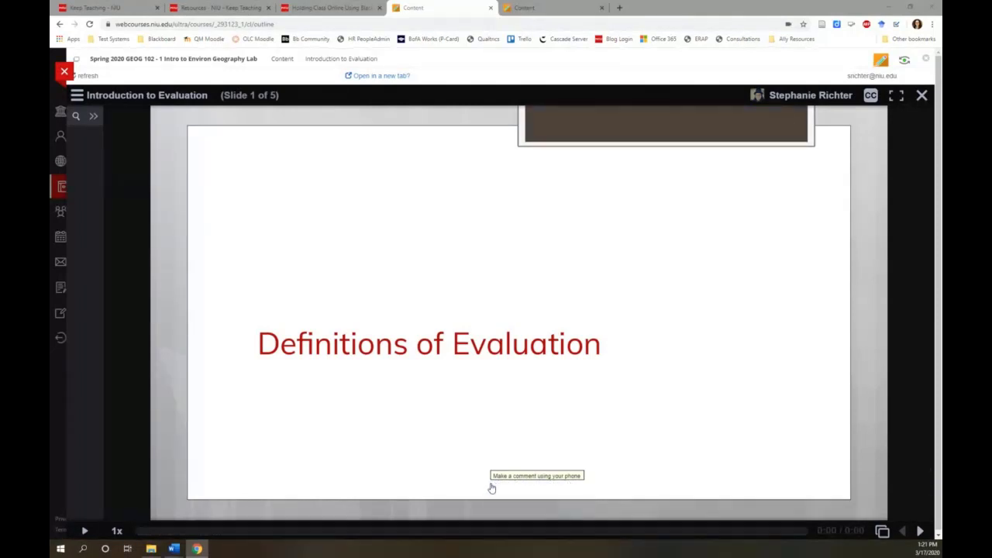
{"action": "mouse_move", "coordinate": [500, 488]}
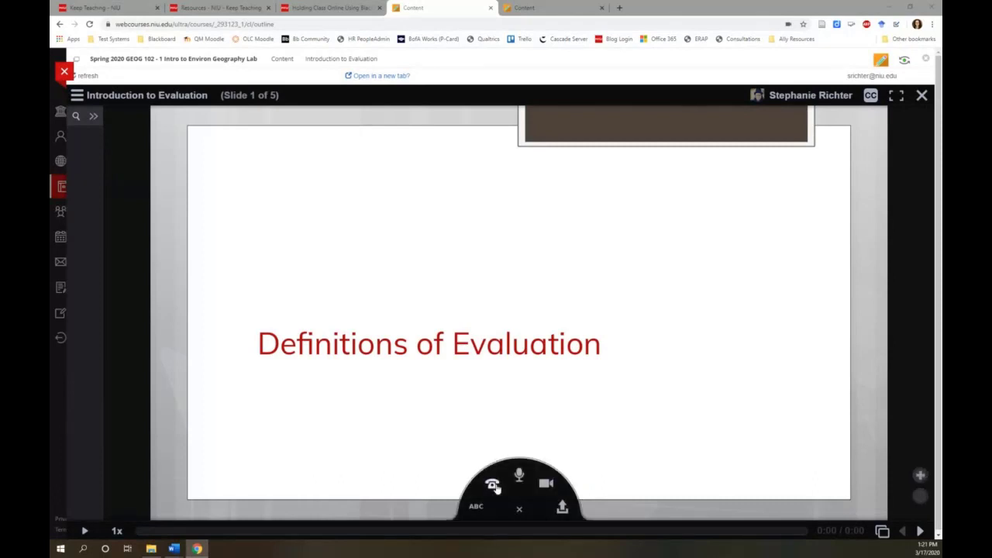
{"action": "left_click", "coordinate": [546, 485]}
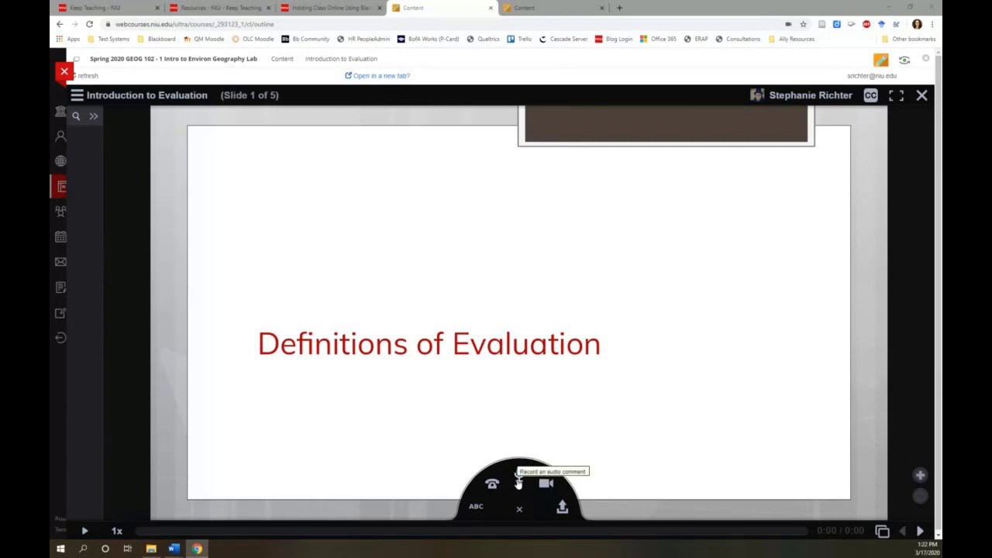
{"action": "left_click", "coordinate": [518, 482]}
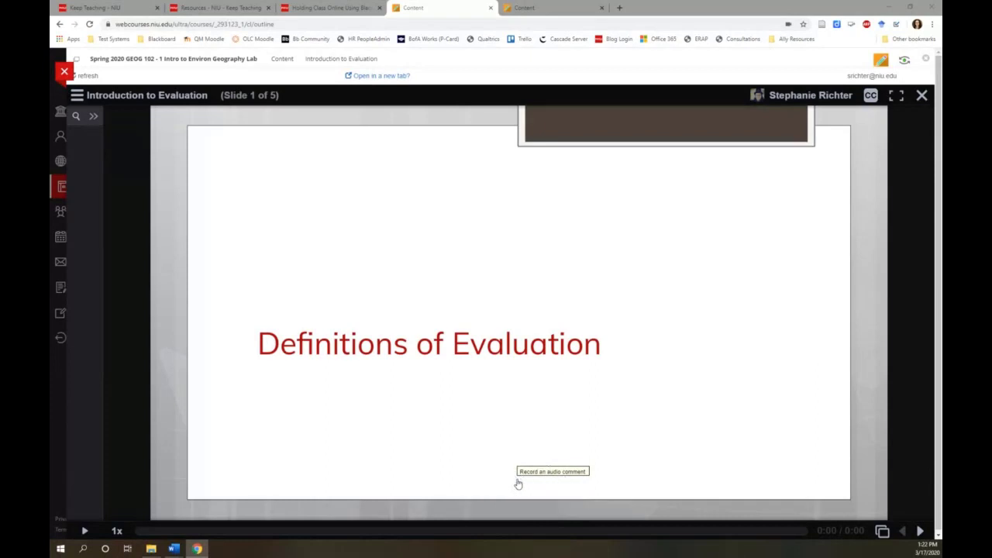
{"action": "mouse_move", "coordinate": [518, 482]}
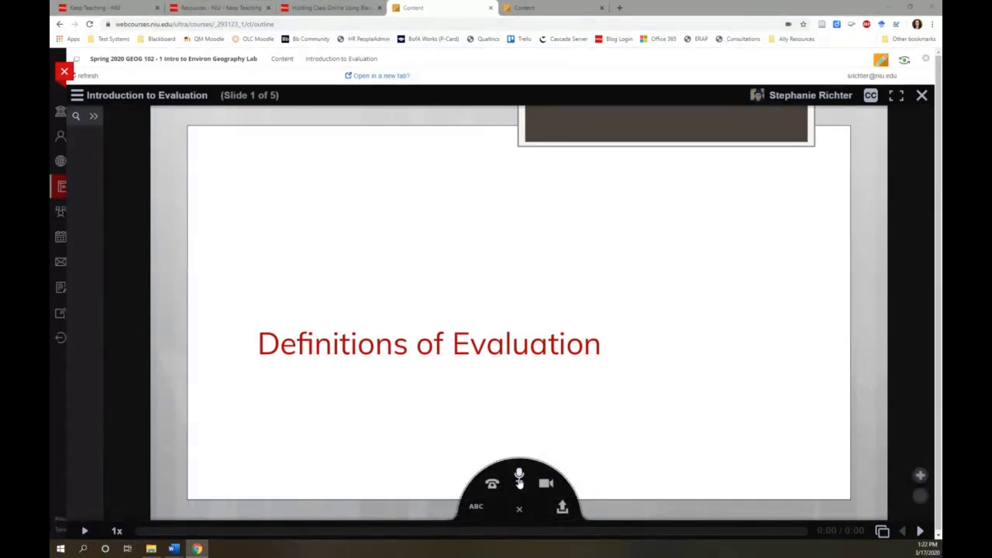
Step: Record a roughly 34-second microphone comment on the Definitions of Evaluation title slide
{"action": "left_click", "coordinate": [519, 482]}
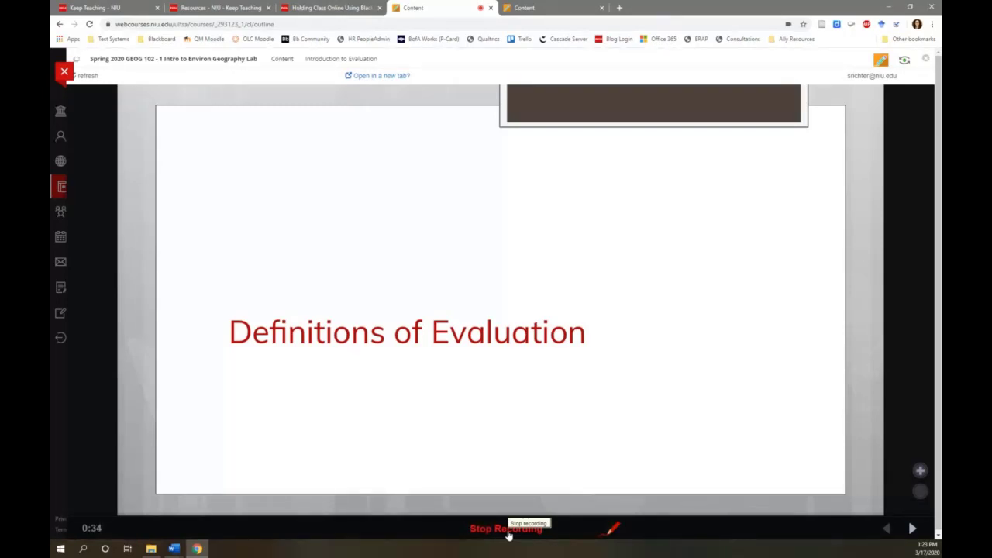
Step: Stop the slide 1 audio recording and play, then pause, its preview
{"action": "left_click", "coordinate": [507, 530]}
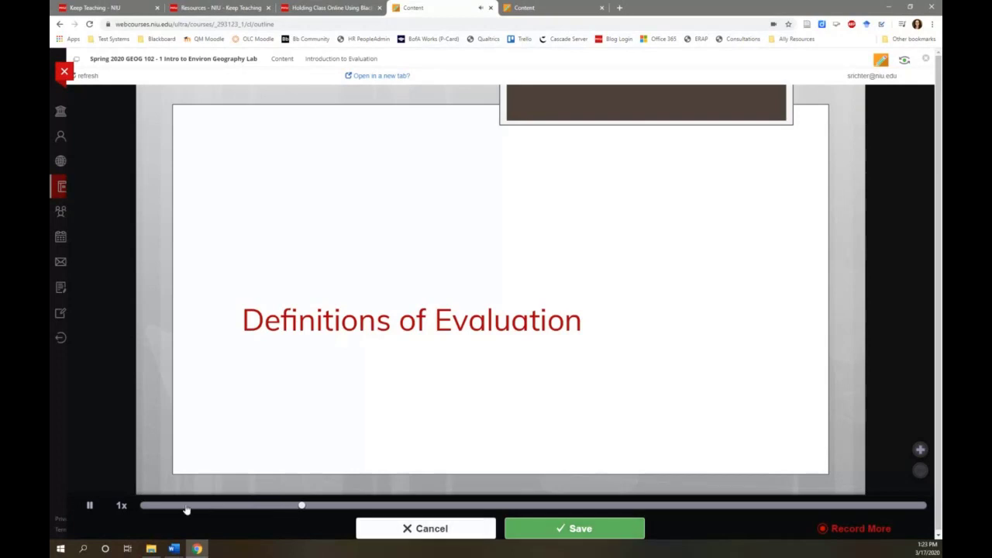
{"action": "left_click", "coordinate": [90, 505]}
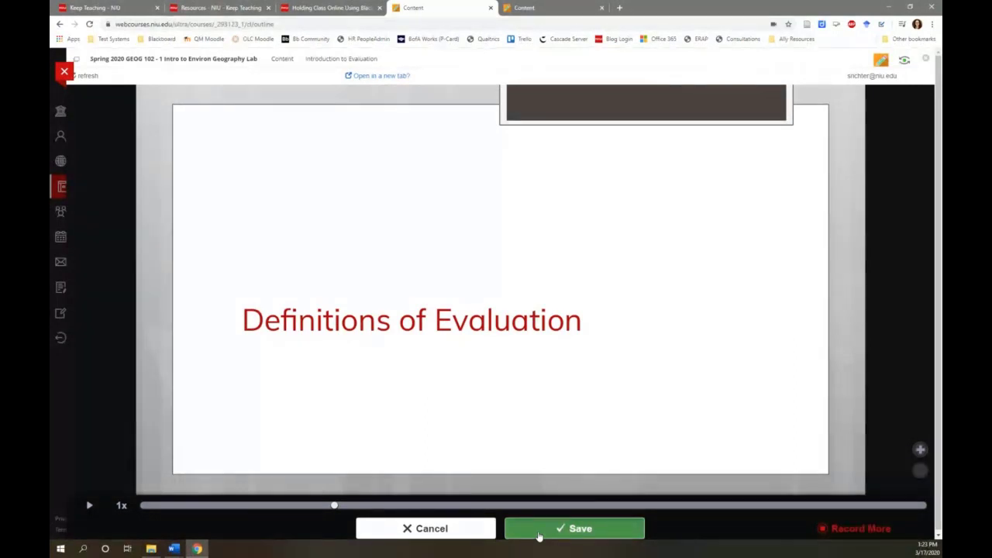
Step: Save the 35-second comment, then move to slide 2, Definitions, with comment options open
{"action": "left_click", "coordinate": [538, 532]}
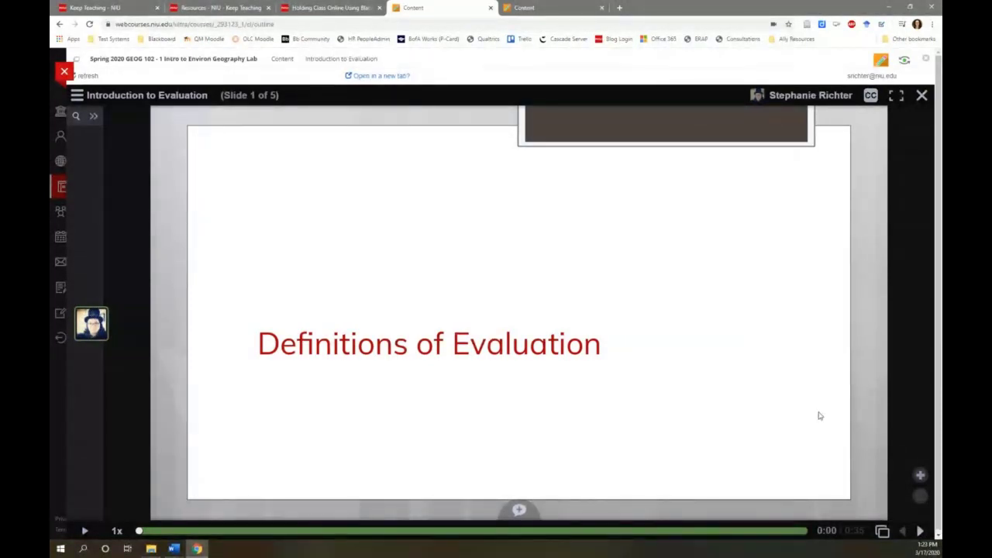
{"action": "left_click", "coordinate": [920, 531]}
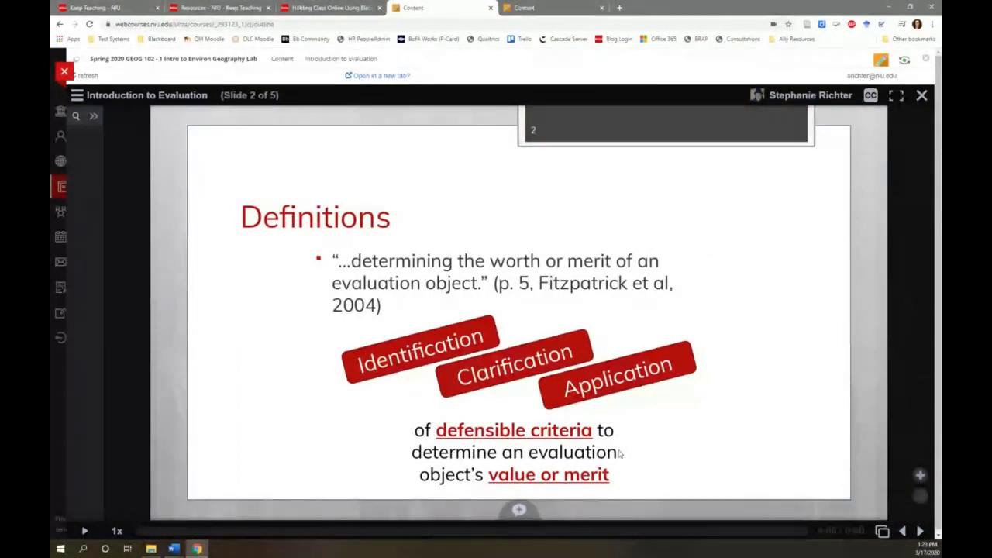
{"action": "left_click", "coordinate": [519, 511]}
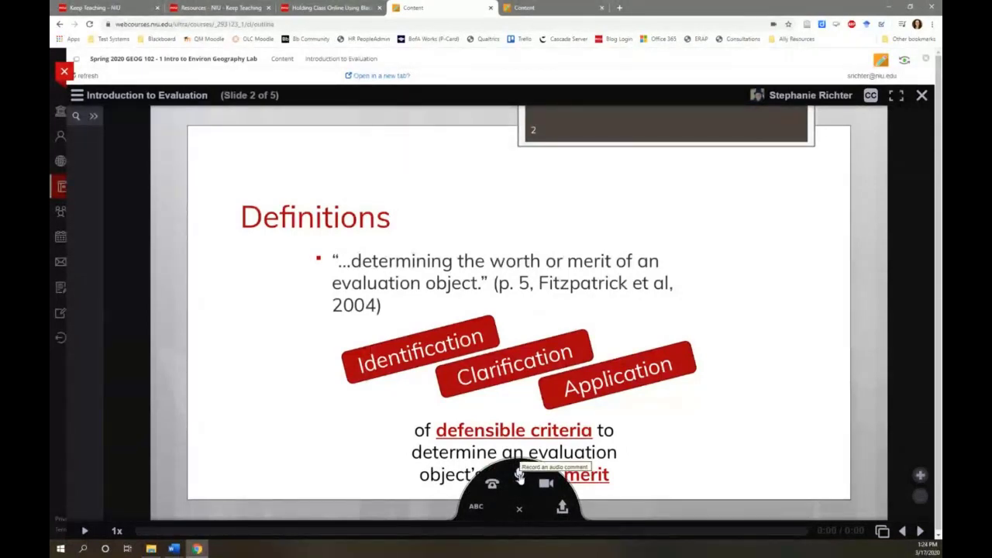
Step: Record a spoken microphone comment on slide 2, Definitions
{"action": "left_click", "coordinate": [519, 476]}
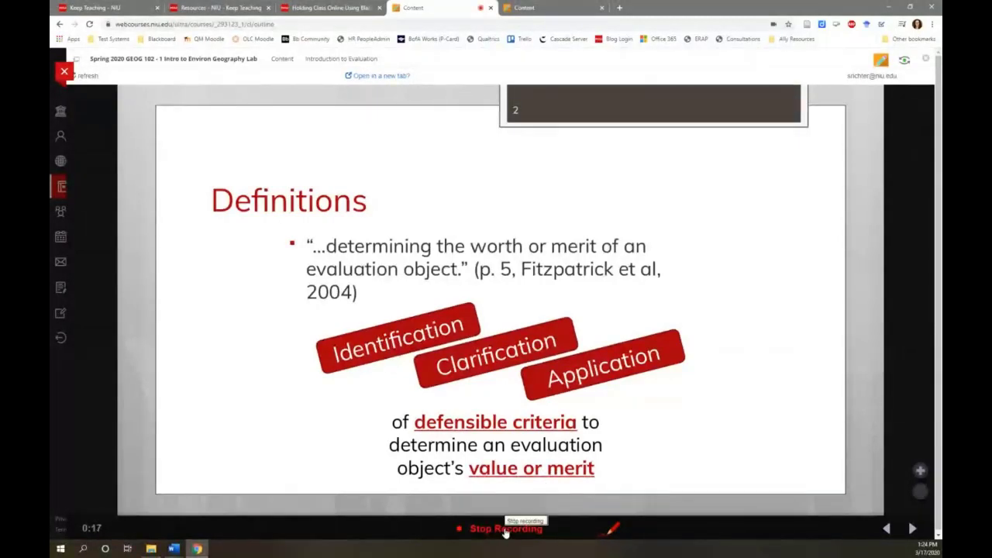
Step: Stop the slide 2 recording and pause its playback preview for review
{"action": "left_click", "coordinate": [505, 530]}
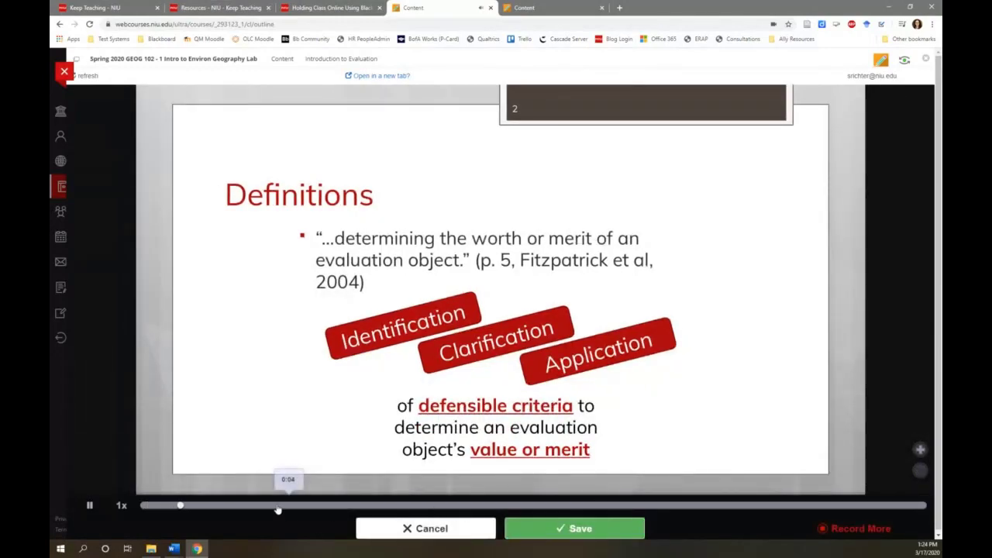
{"action": "left_click", "coordinate": [90, 506]}
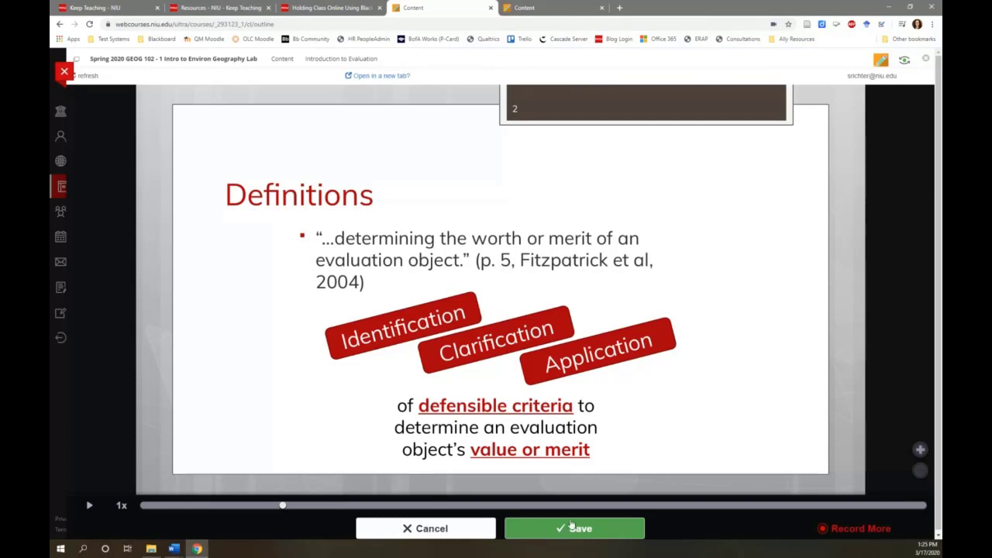
Step: Keep the 20-second audio comment on slide 2, Definitions
{"action": "left_click", "coordinate": [562, 527]}
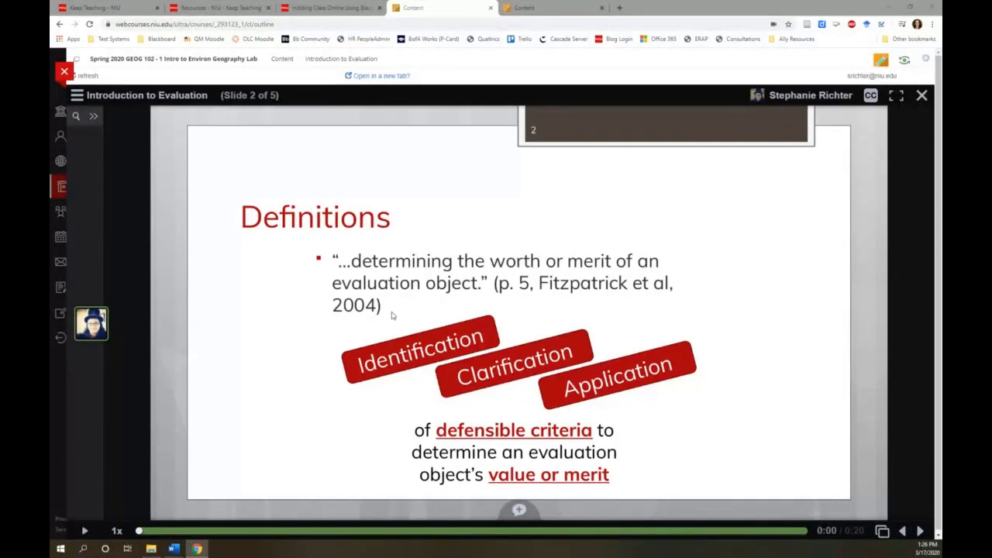
Step: Close the player to reach the five-slide Create new VoiceThread page, then check the Options list
{"action": "left_click", "coordinate": [921, 95]}
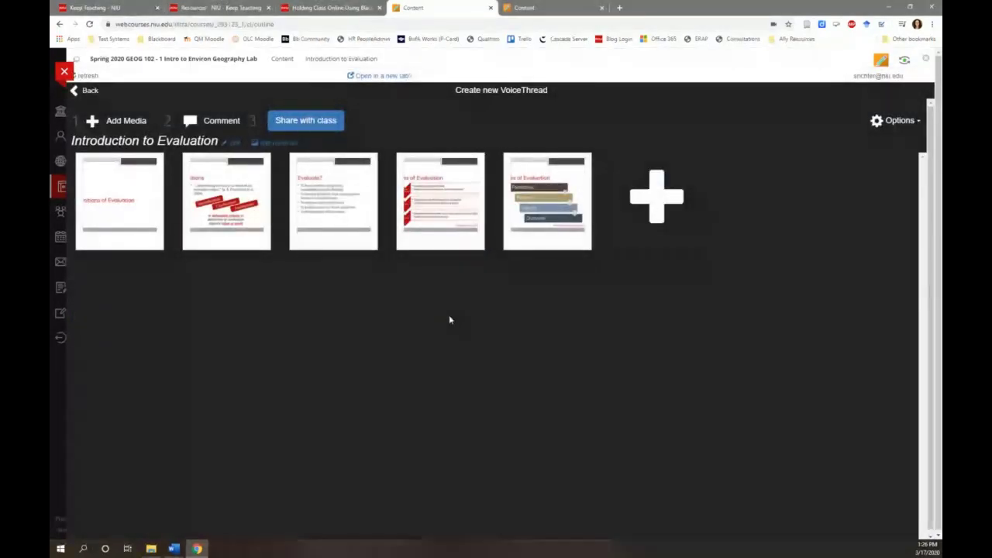
{"action": "mouse_move", "coordinate": [425, 229]}
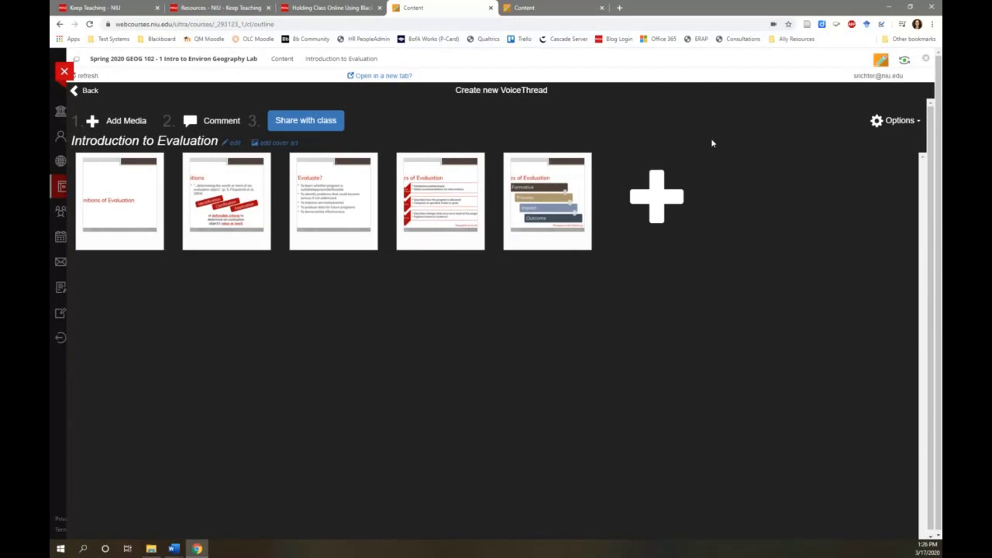
{"action": "left_click", "coordinate": [909, 125]}
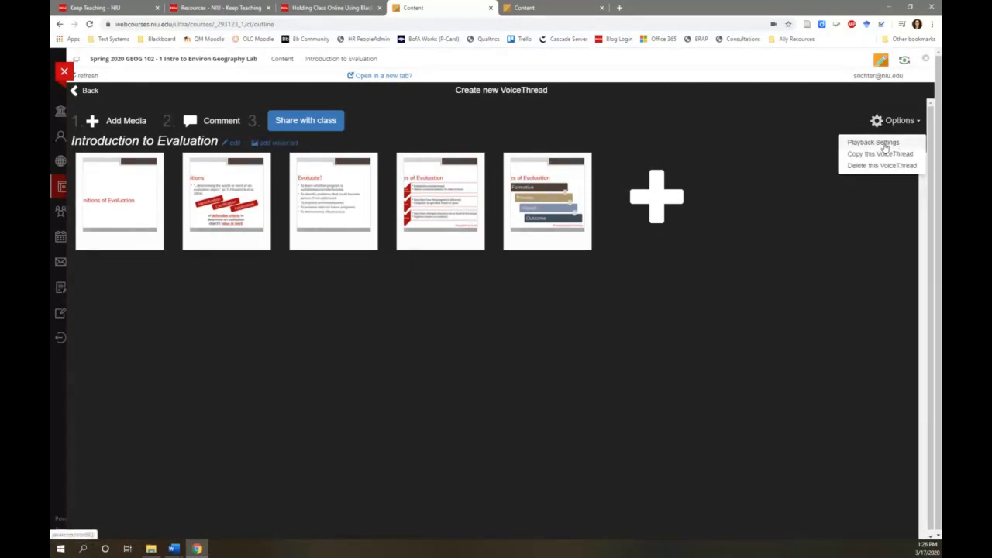
{"action": "left_click", "coordinate": [744, 250]}
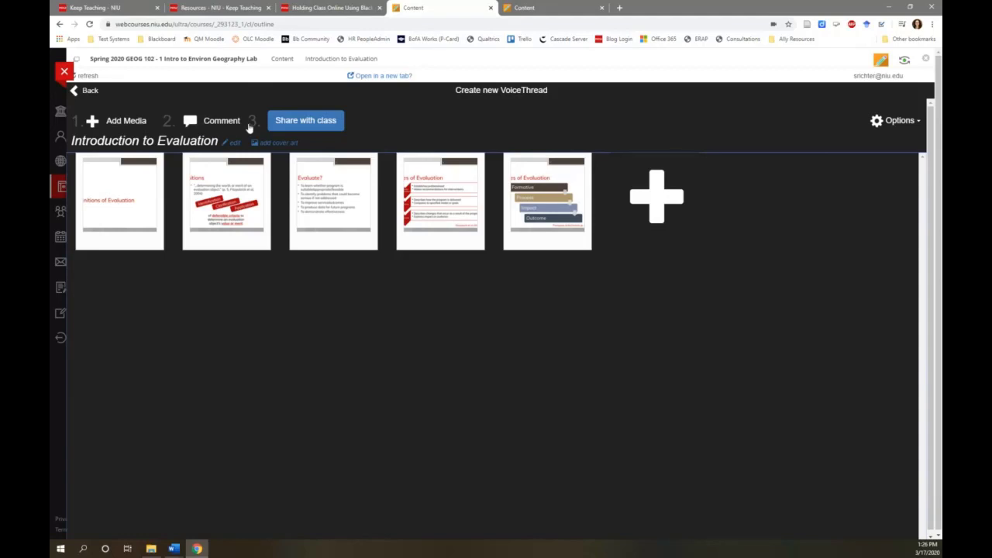
Step: Share the Introduction to Evaluation thread with the class and return to the Blackboard course
{"action": "left_click", "coordinate": [304, 122]}
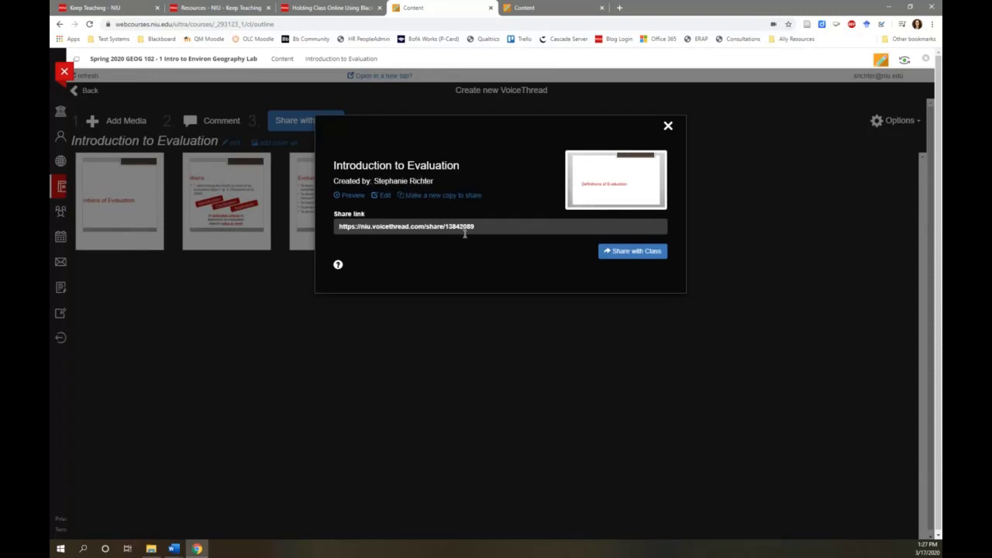
{"action": "left_click", "coordinate": [629, 251]}
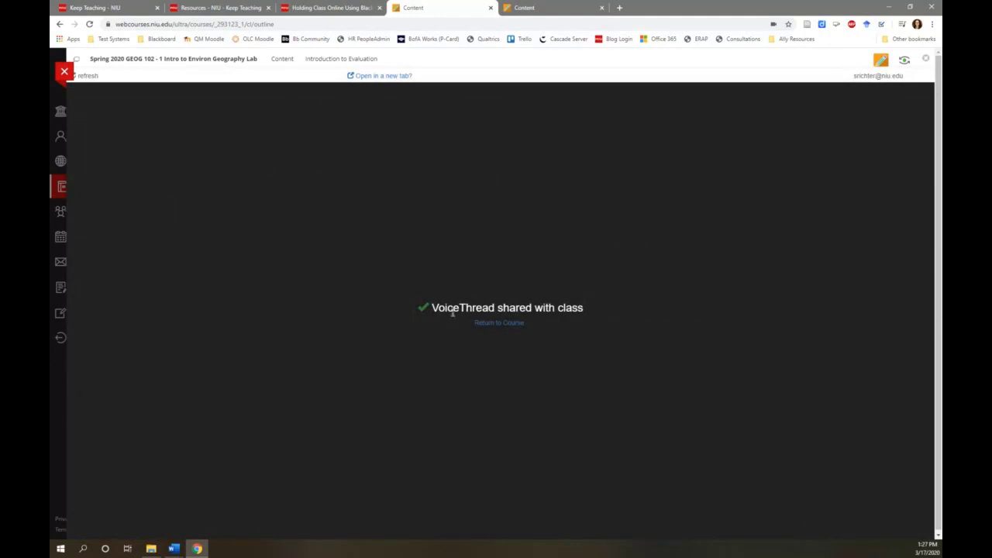
{"action": "left_click", "coordinate": [501, 324]}
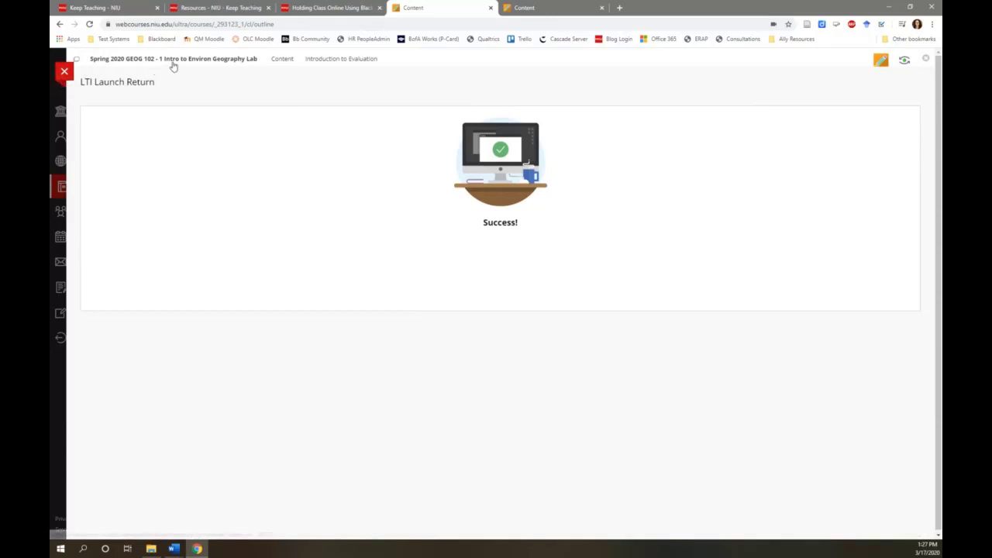
Step: Return to the GEOG 102 course home page and open its Content area
{"action": "left_click", "coordinate": [217, 62]}
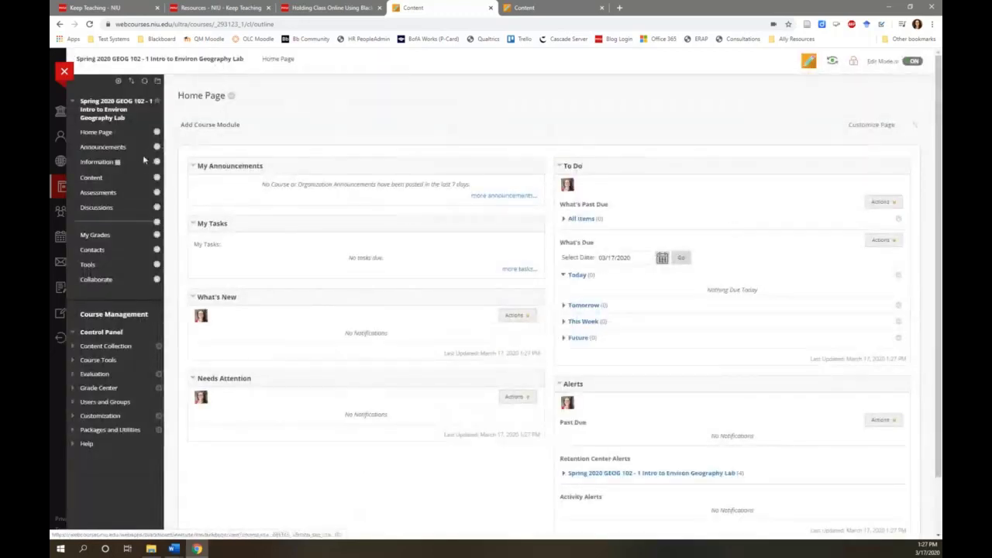
{"action": "left_click", "coordinate": [92, 178]}
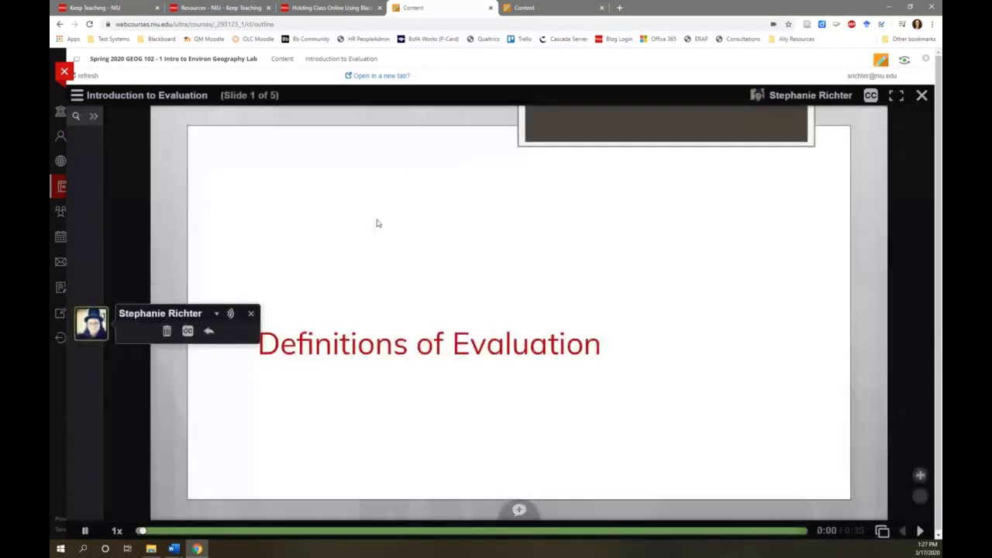
Step: Pause the Introduction to Evaluation playback and go back to the GEOG 102 Content page
{"action": "left_click", "coordinate": [86, 531]}
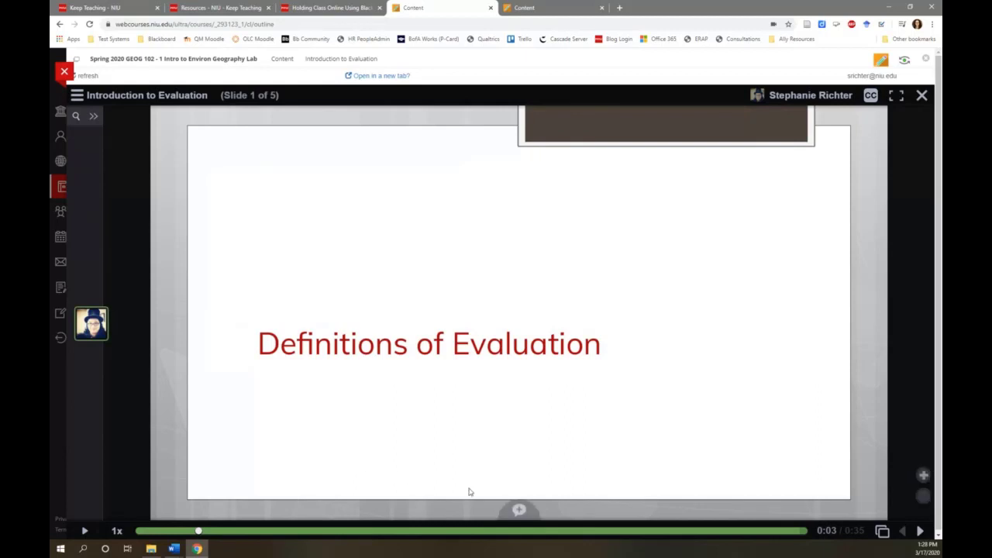
{"action": "mouse_move", "coordinate": [520, 515]}
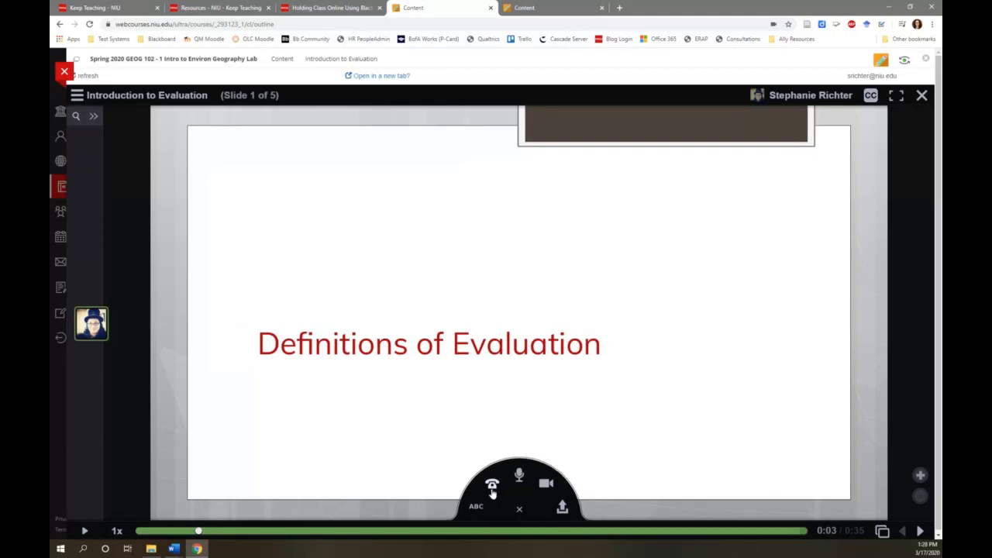
{"action": "left_click", "coordinate": [281, 60]}
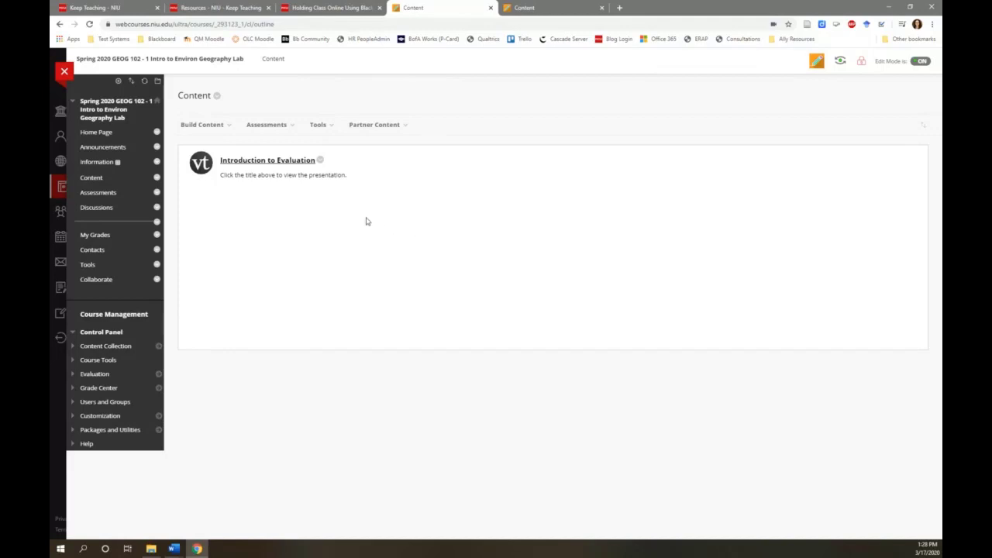
Step: Add graded VoiceThread item 'Student Presentations', described as creating a new VoiceThread for your presentation
{"action": "left_click", "coordinate": [199, 128]}
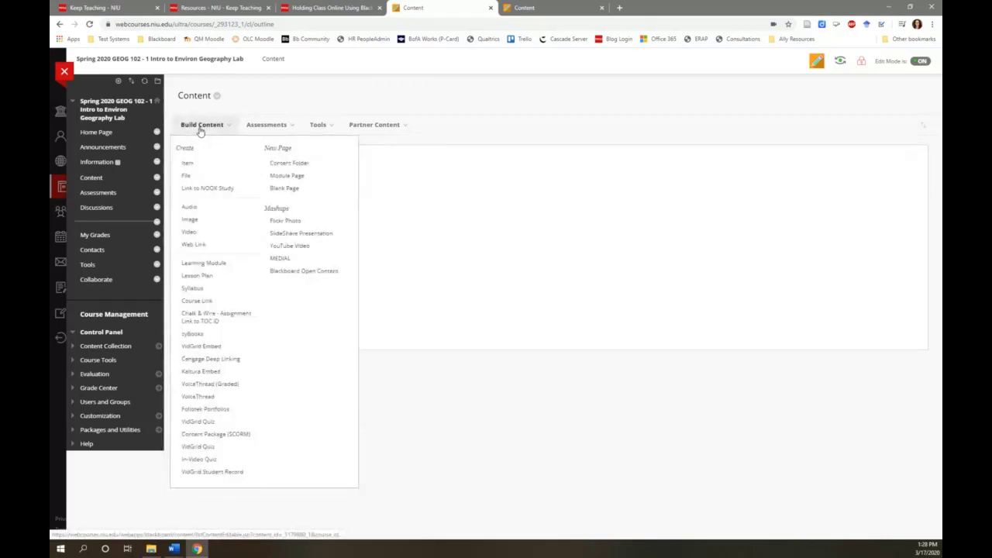
{"action": "left_click", "coordinate": [207, 386]}
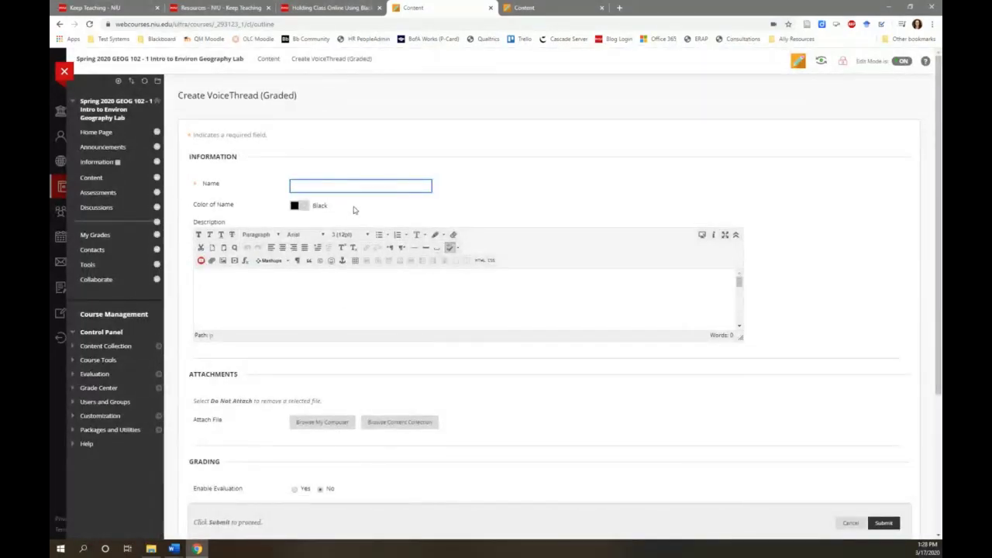
{"action": "type", "text": "Student Presentations"}
{"action": "left_click", "coordinate": [380, 297]}
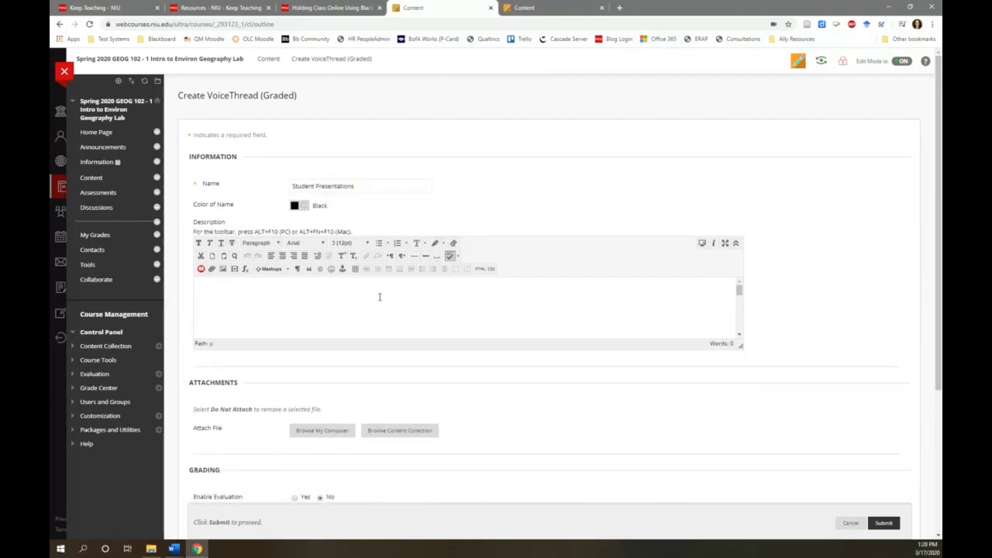
{"action": "type", "text": "Create a new VoiceThr"}
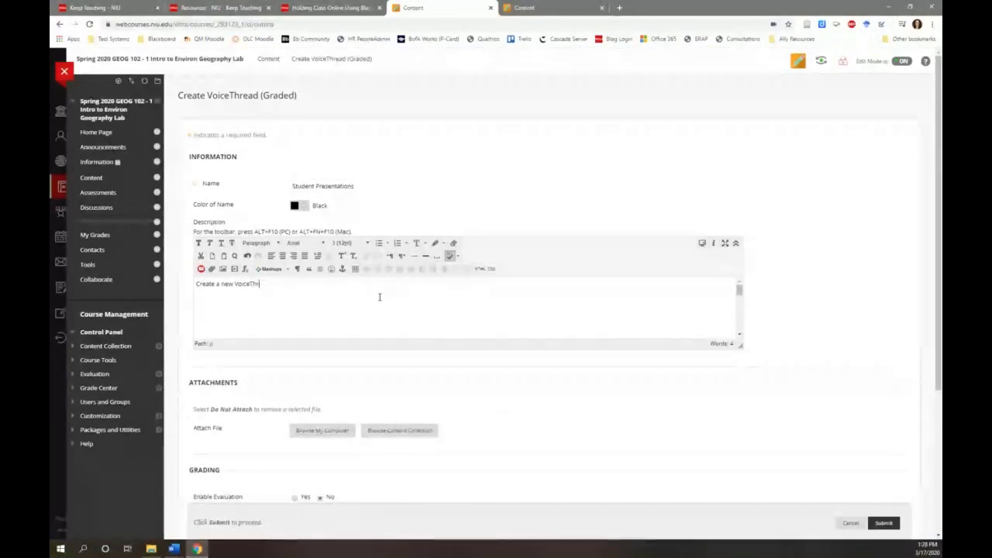
{"action": "type", "text": "ead for y"}
{"action": "type", "text": "our presentation"}
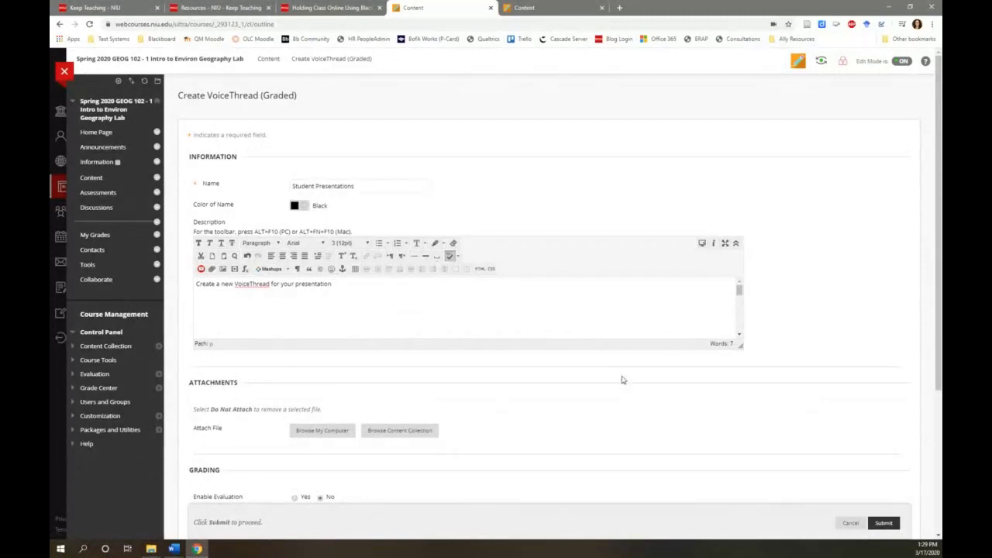
{"action": "left_click", "coordinate": [883, 525]}
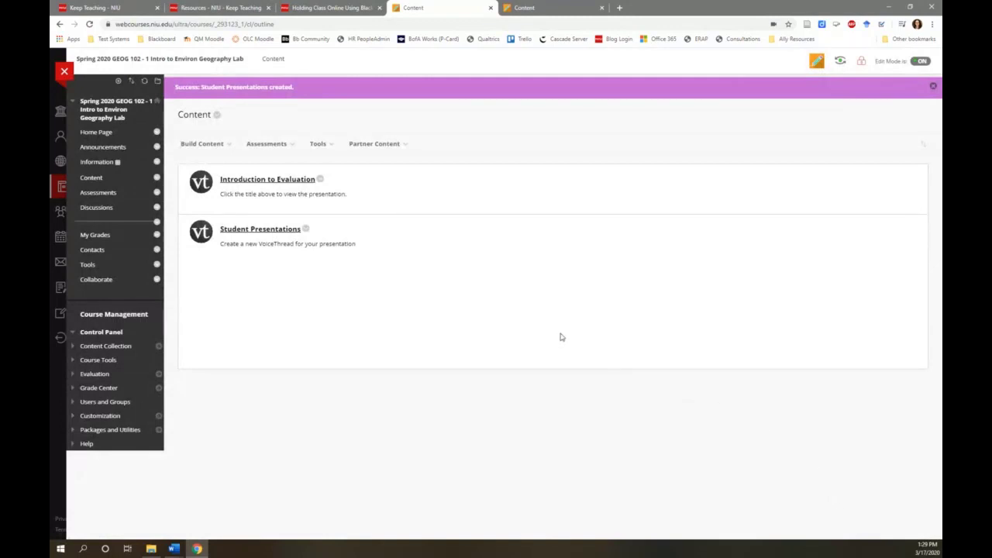
{"action": "left_click", "coordinate": [272, 232]}
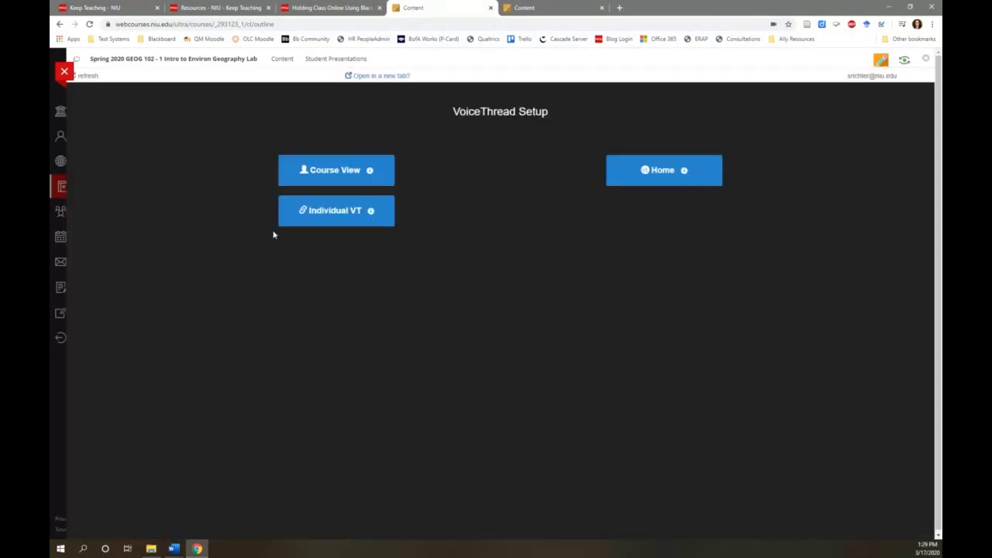
{"action": "left_click", "coordinate": [280, 62]}
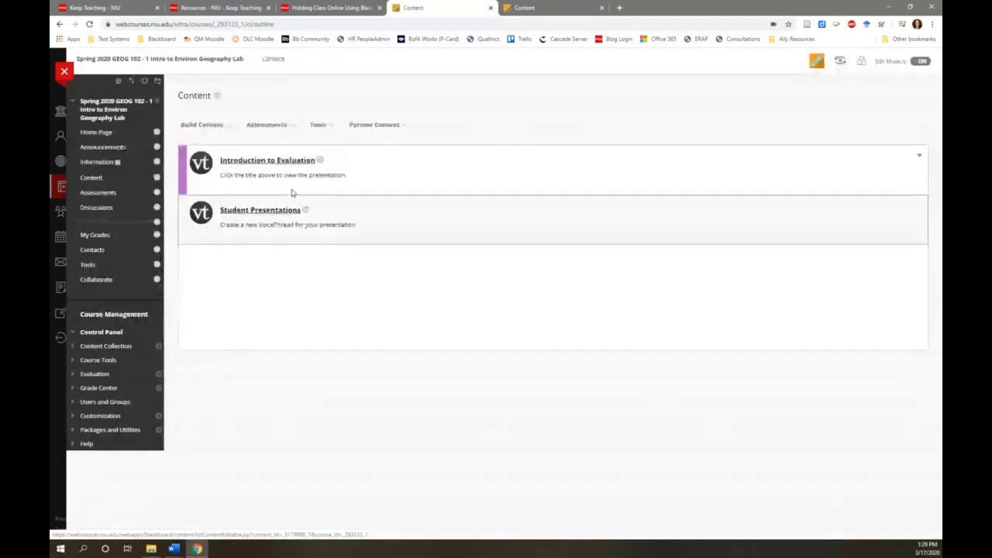
Step: Start a VoiceThread (Graded) item from Build Content and name it 'Graded Presentation'
{"action": "mouse_move", "coordinate": [214, 135]}
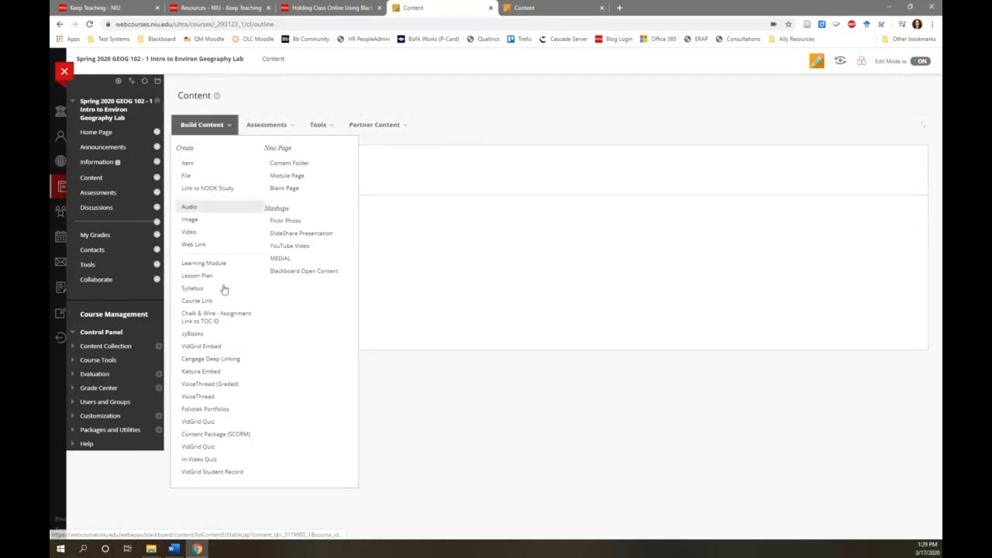
{"action": "left_click", "coordinate": [217, 385]}
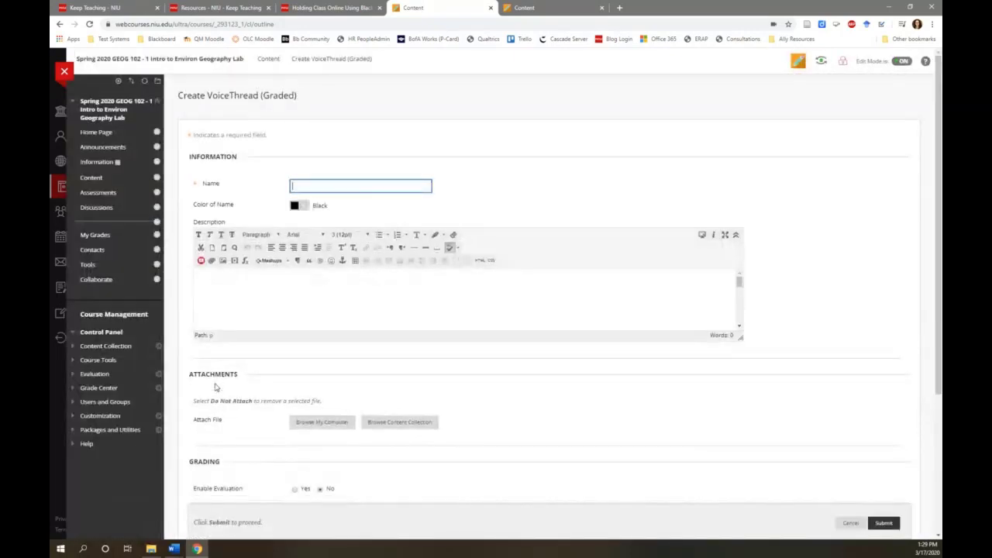
{"action": "type", "text": "Graded Presentation"}
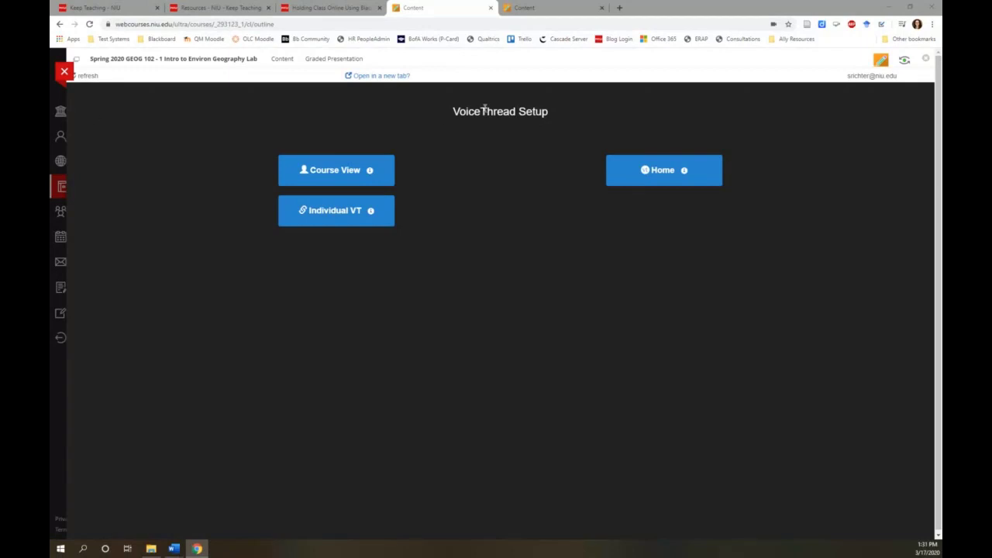
Step: Delete the Graded Presentation item from the course Content page
{"action": "left_click", "coordinate": [282, 59]}
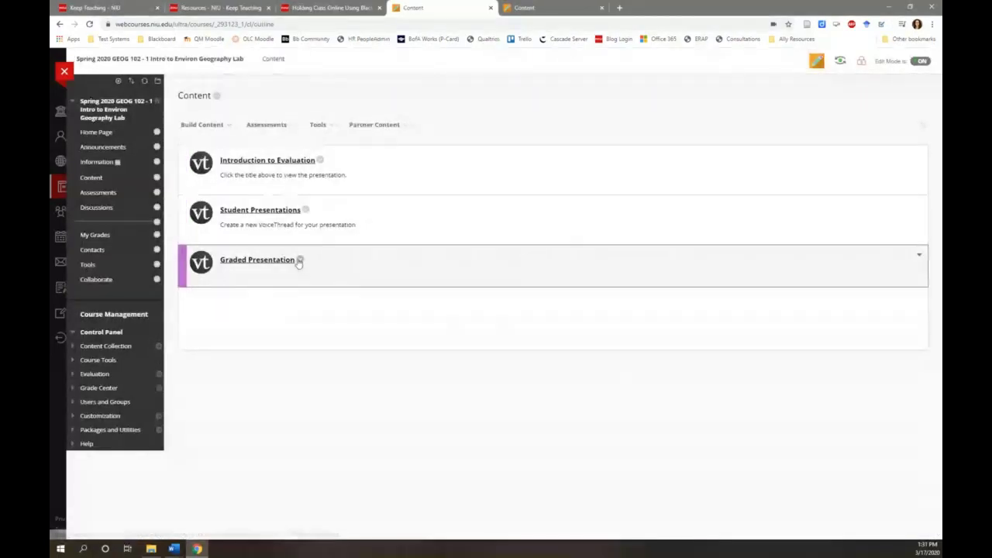
{"action": "left_click", "coordinate": [300, 261]}
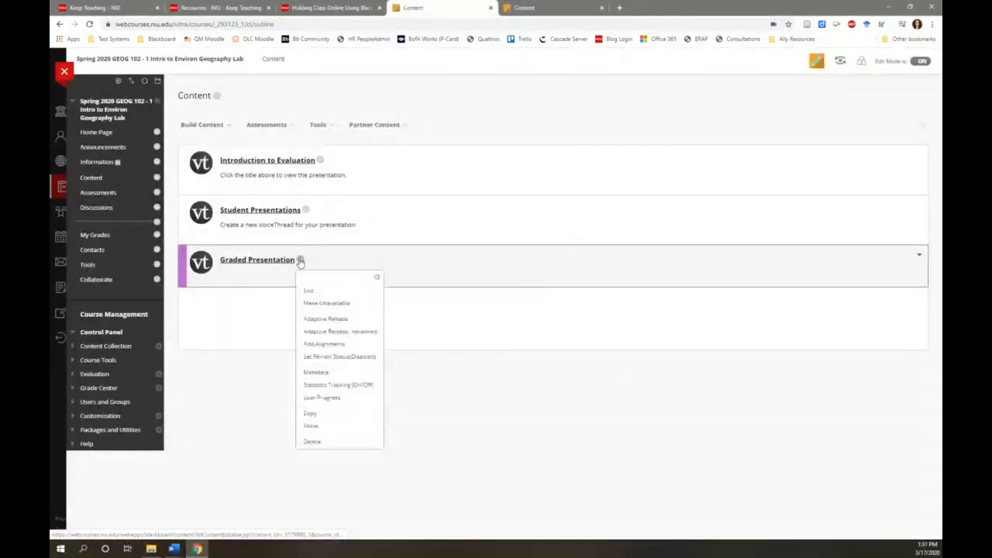
{"action": "left_click", "coordinate": [313, 441]}
{"action": "left_click", "coordinate": [540, 72]}
Step: Create a new VoiceThread (Graded) item named 'VT Graded'
{"action": "left_click", "coordinate": [203, 143]}
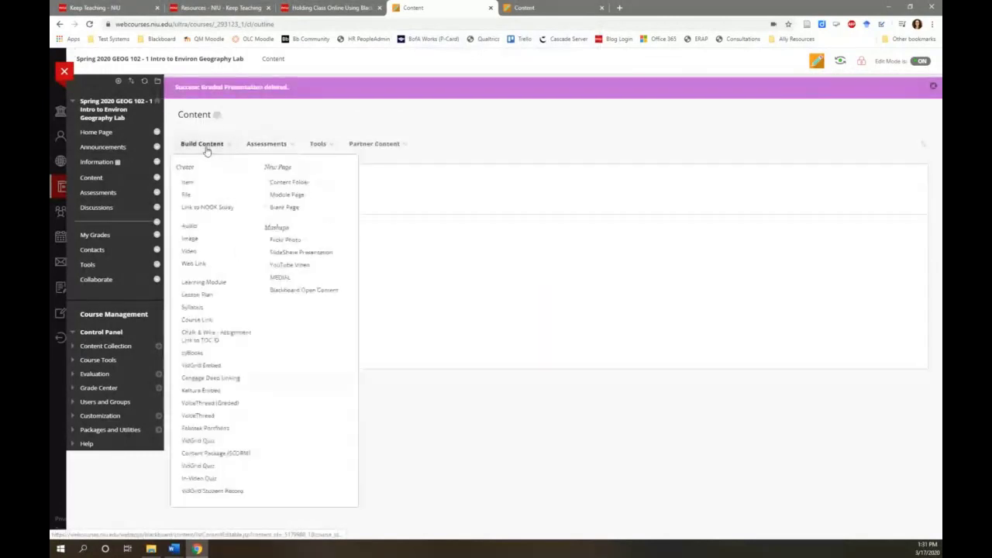
{"action": "left_click", "coordinate": [208, 408]}
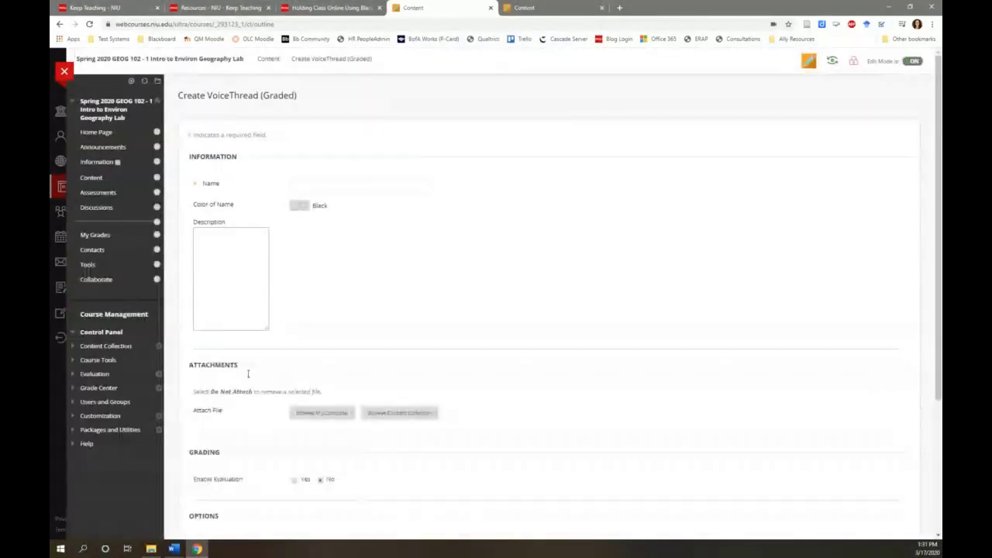
{"action": "left_click", "coordinate": [313, 188]}
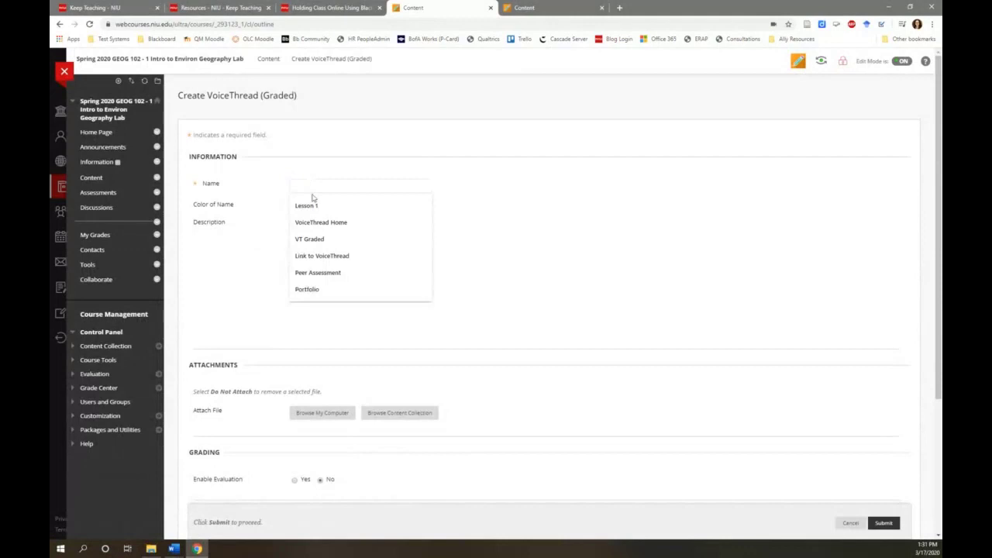
{"action": "left_click", "coordinate": [309, 240]}
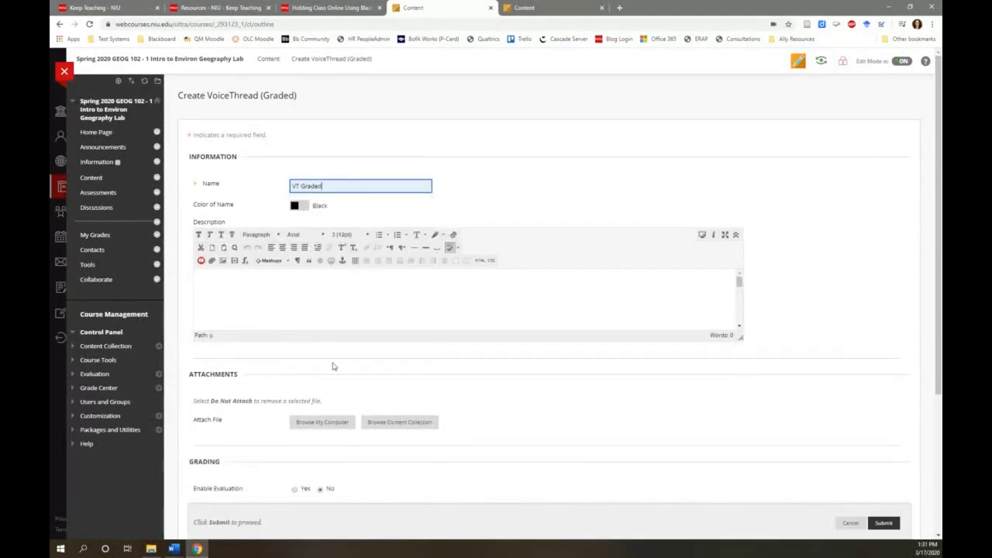
{"action": "scroll", "coordinate": [333, 364], "scroll_direction": "down", "scroll_amount": 3}
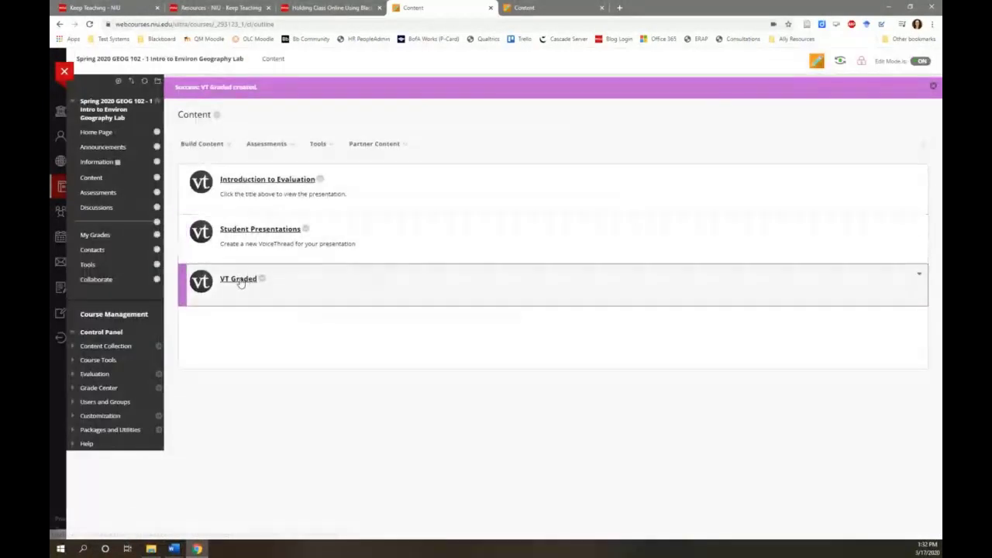
Step: Launch the VT Graded link to reach its VoiceThread Setup screen
{"action": "left_click", "coordinate": [240, 282]}
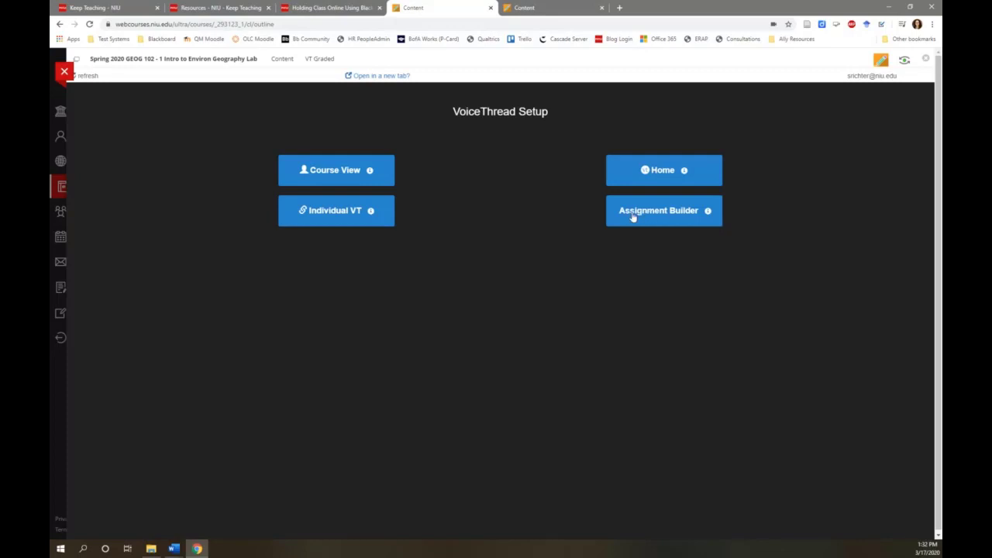
Step: Choose Assignment Builder for VT Graded to see the assignment type options
{"action": "left_click", "coordinate": [660, 217]}
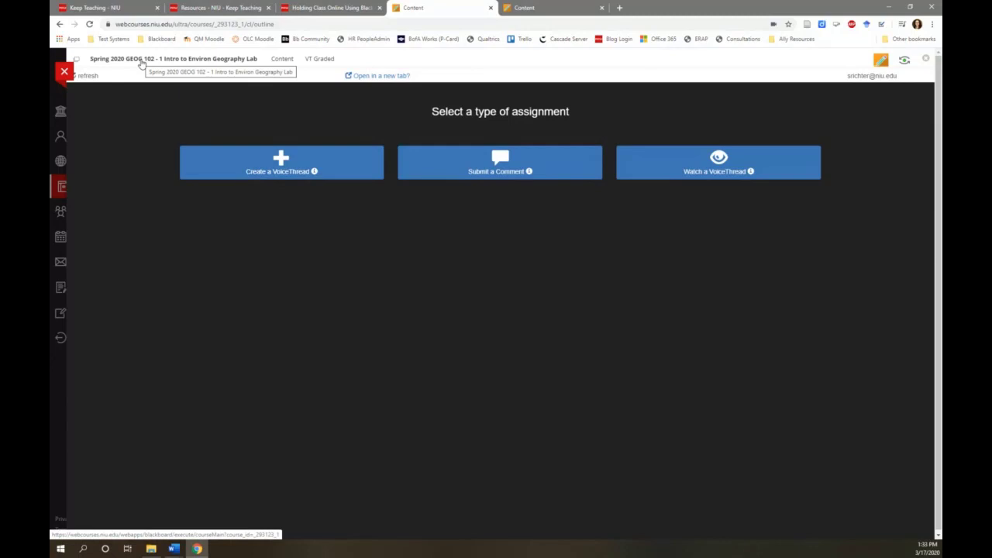
Step: Leave GEOG 102, open the GEOG 202 World Regional Geog course, and expand Module 1
{"action": "left_click", "coordinate": [63, 74]}
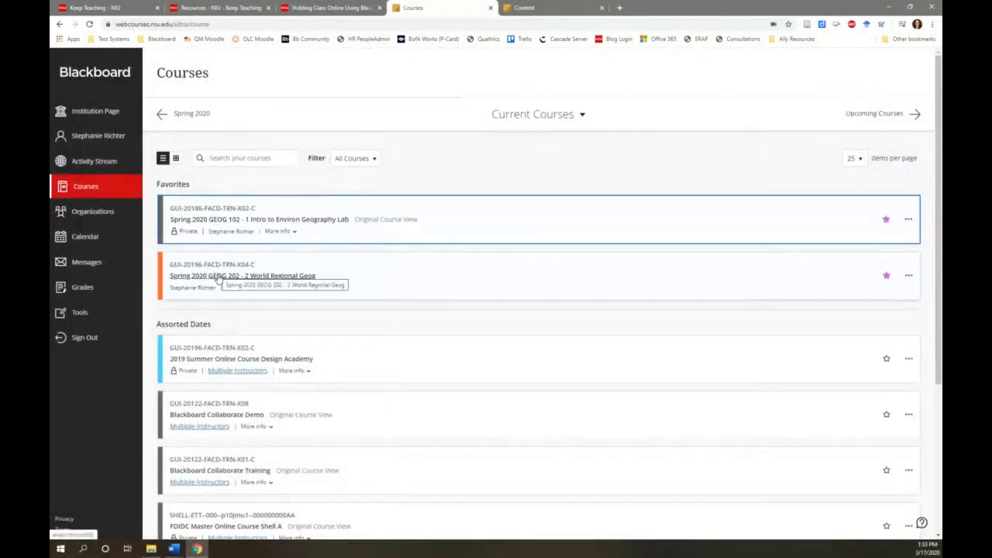
{"action": "left_click", "coordinate": [219, 276]}
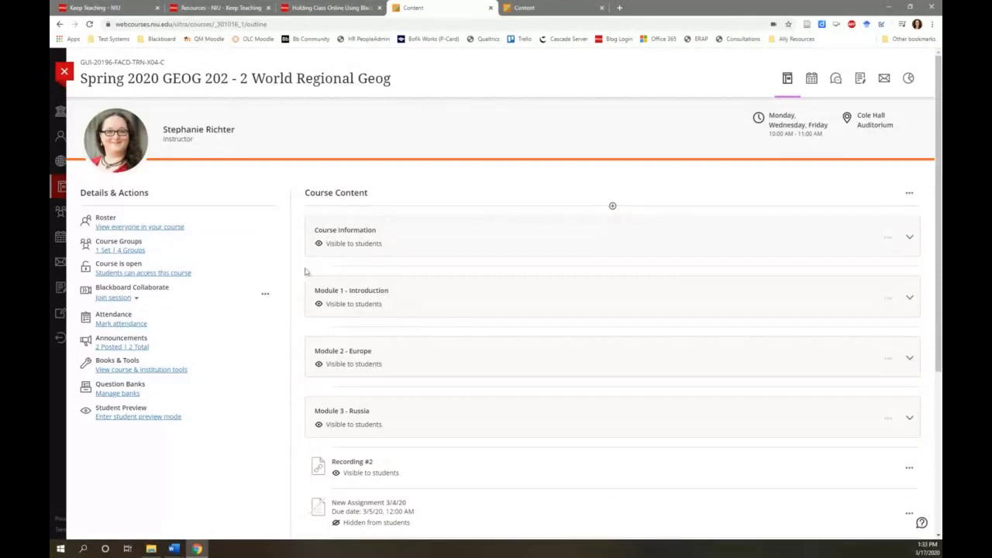
{"action": "left_click", "coordinate": [464, 299]}
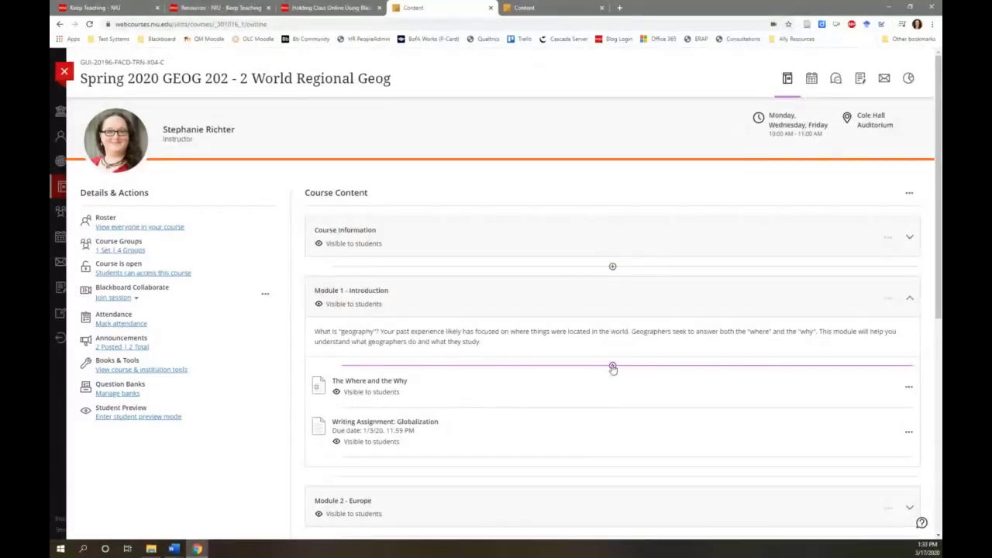
Step: Add the VoiceThread tool from Content Market at the top of Module 1 - Introduction
{"action": "left_click", "coordinate": [612, 366]}
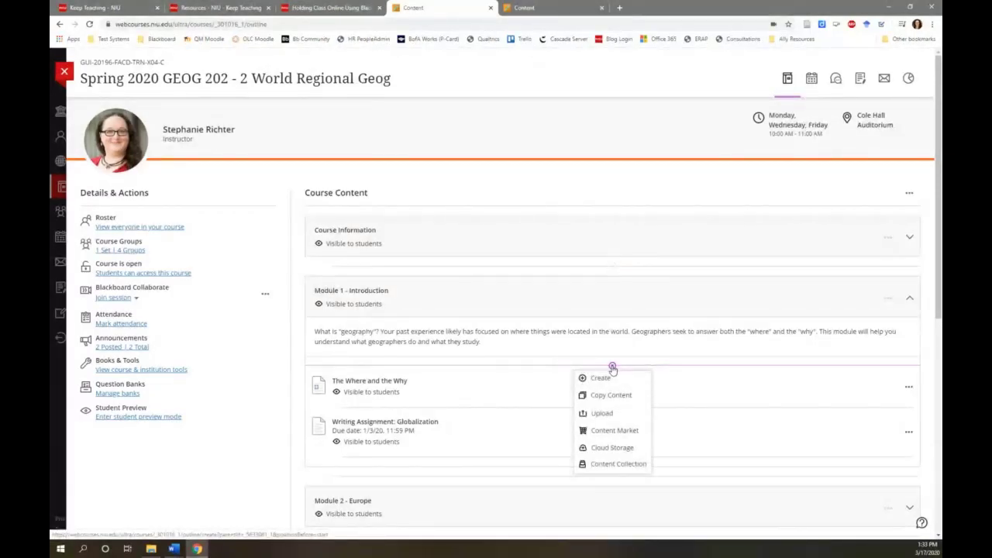
{"action": "left_click", "coordinate": [602, 435]}
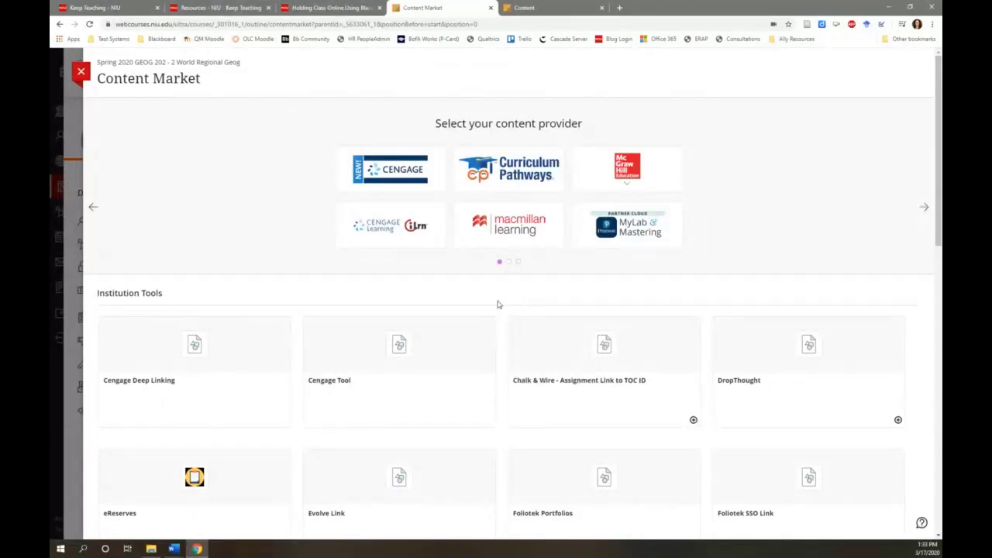
{"action": "scroll", "coordinate": [498, 305], "scroll_direction": "down", "scroll_amount": 5}
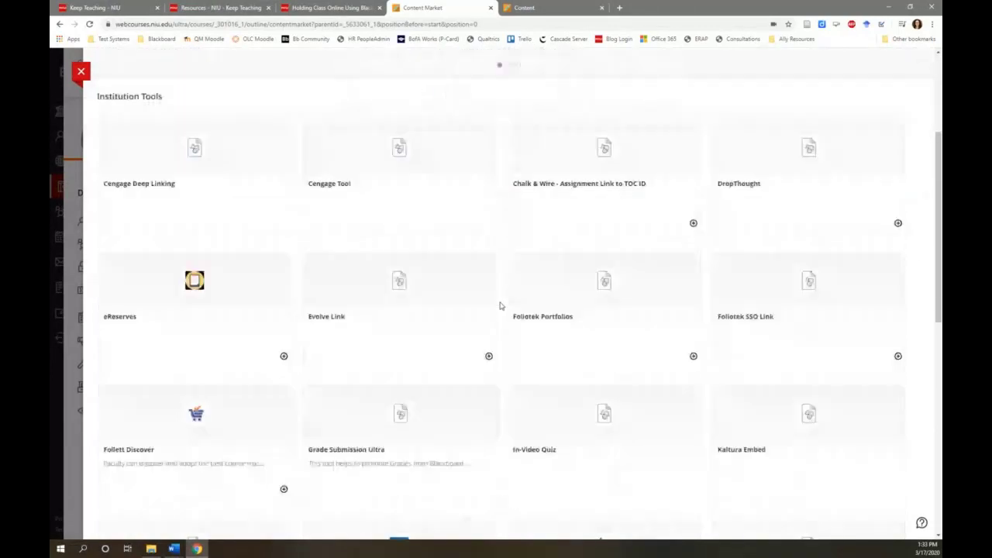
{"action": "scroll", "coordinate": [499, 306], "scroll_direction": "down", "scroll_amount": 4}
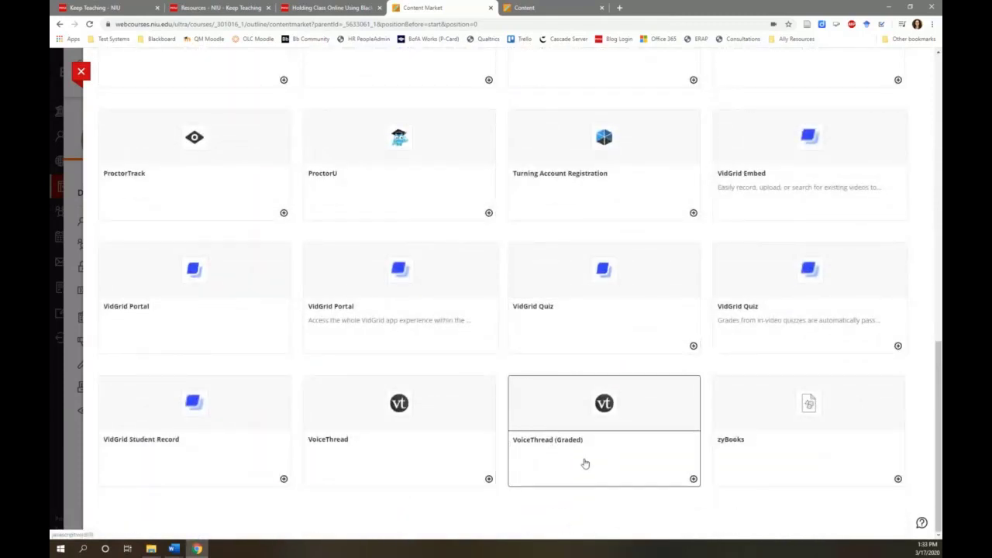
{"action": "left_click", "coordinate": [488, 479]}
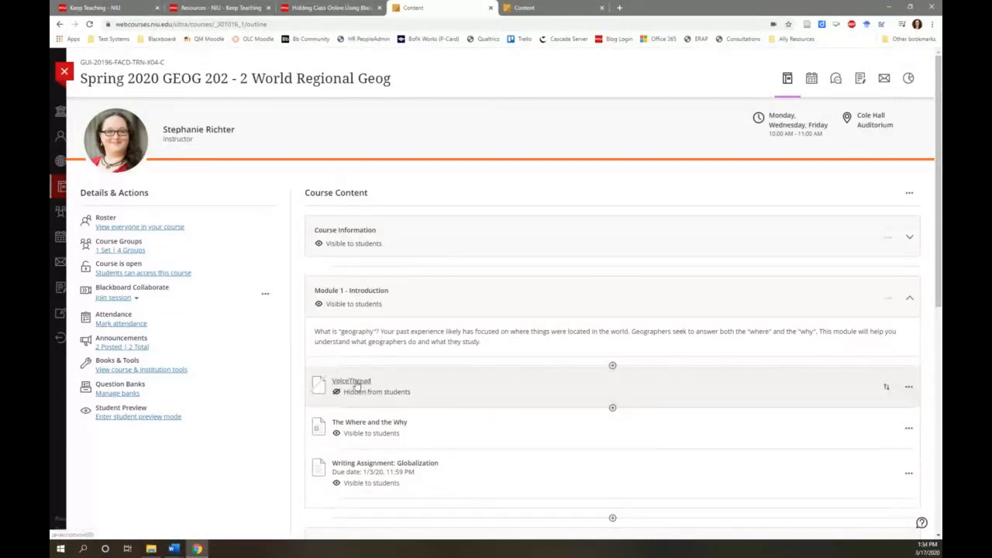
Step: Launch the new VoiceThread item in Module 1 - Introduction
{"action": "left_click", "coordinate": [355, 382]}
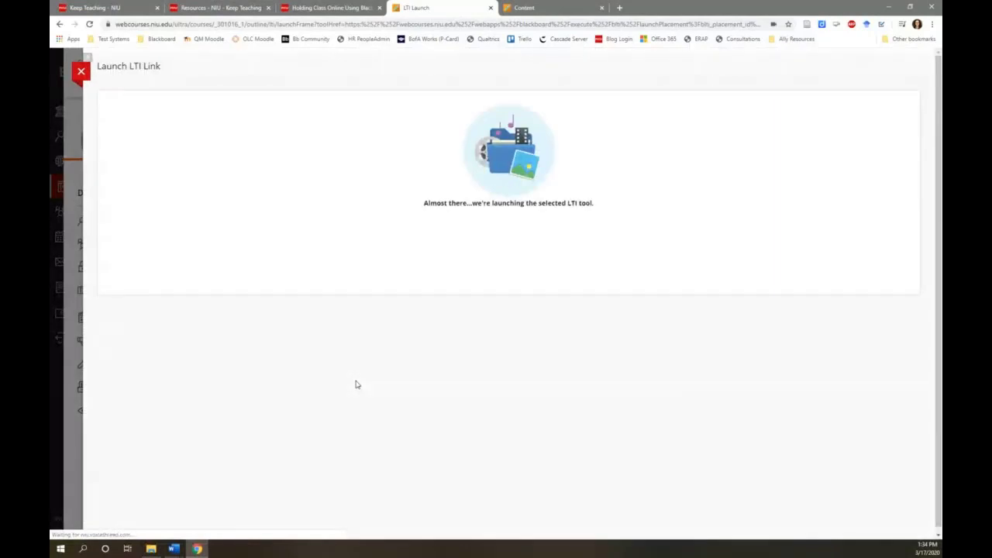